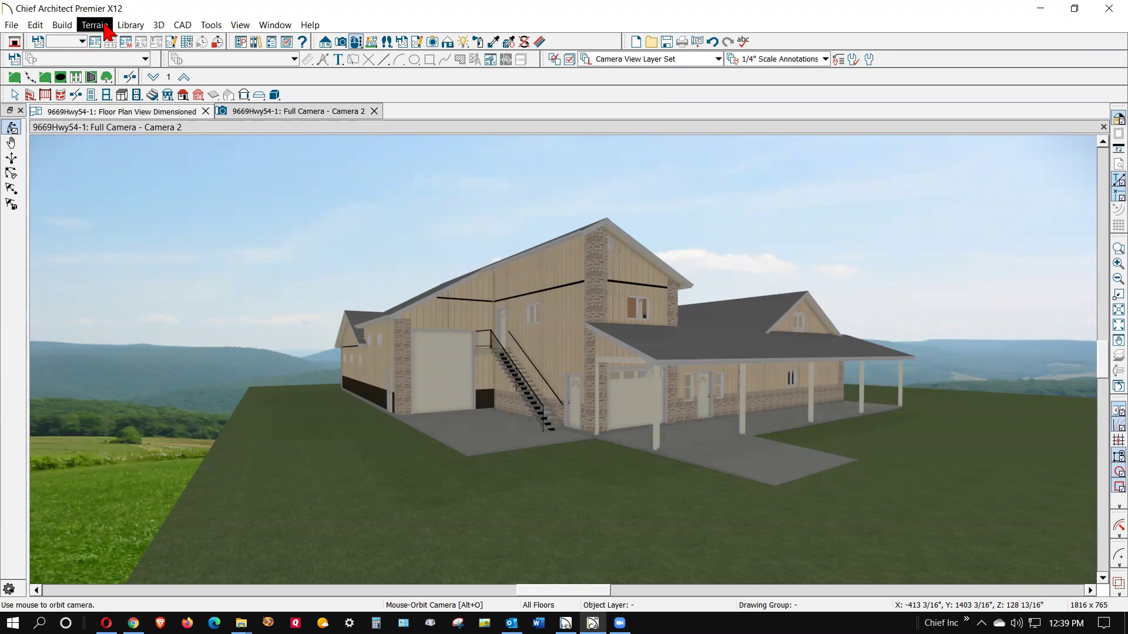
Step: Open the Arch E 36x48 -DJP.layout file from the Imperial Layouts folder of the Chief Architect Premier X12 Data layout border templates
key("space")
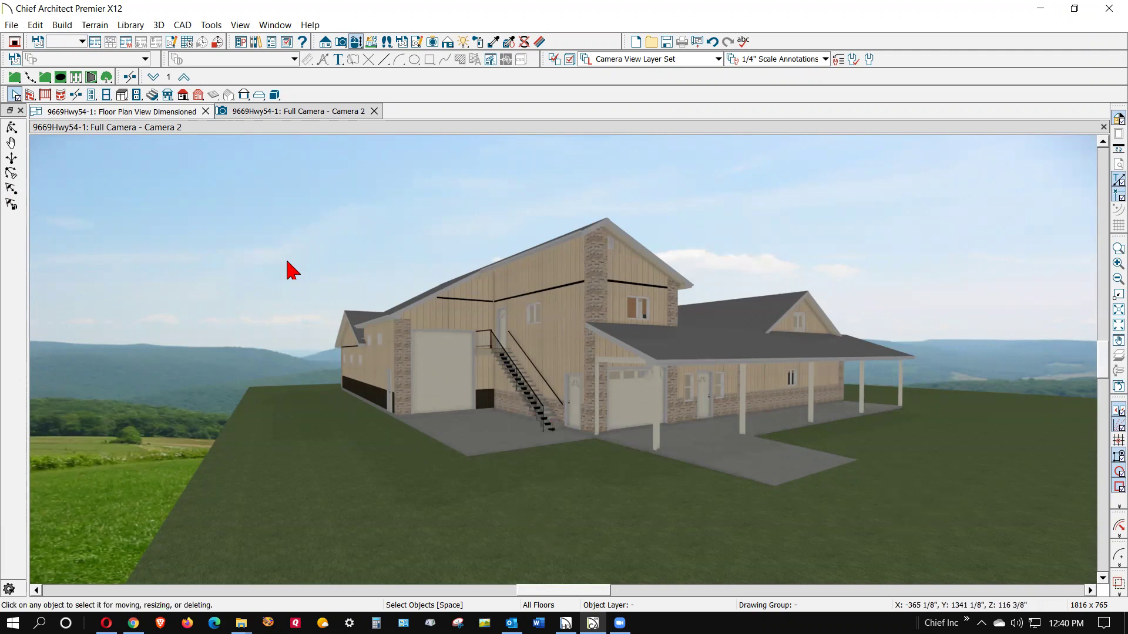
left_click(11, 24)
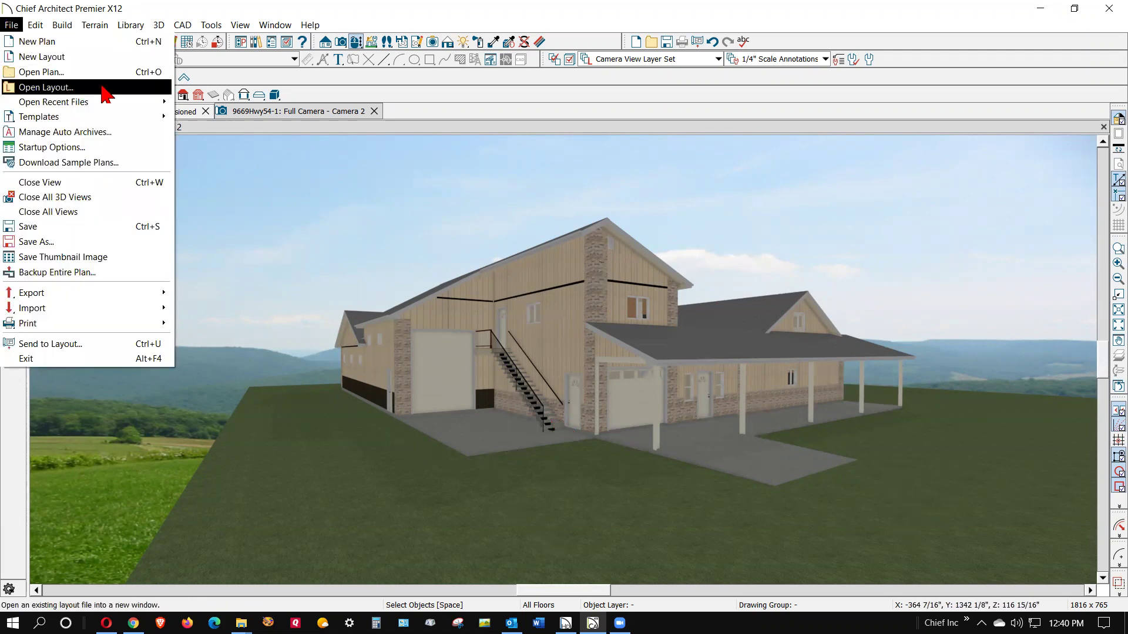
left_click(58, 87)
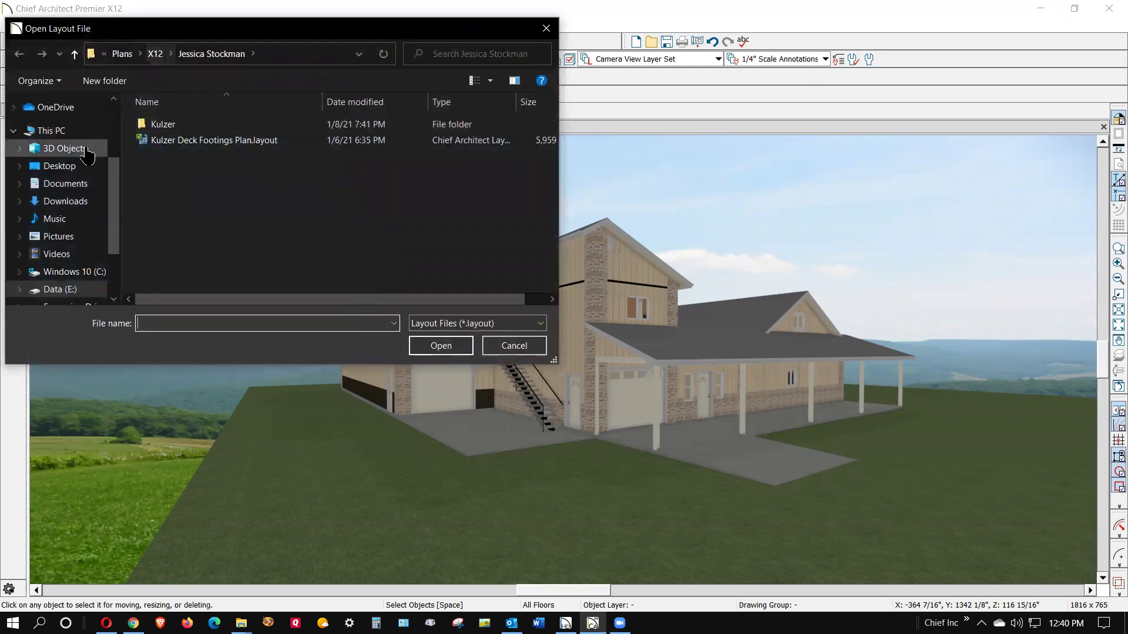
left_click(66, 184)
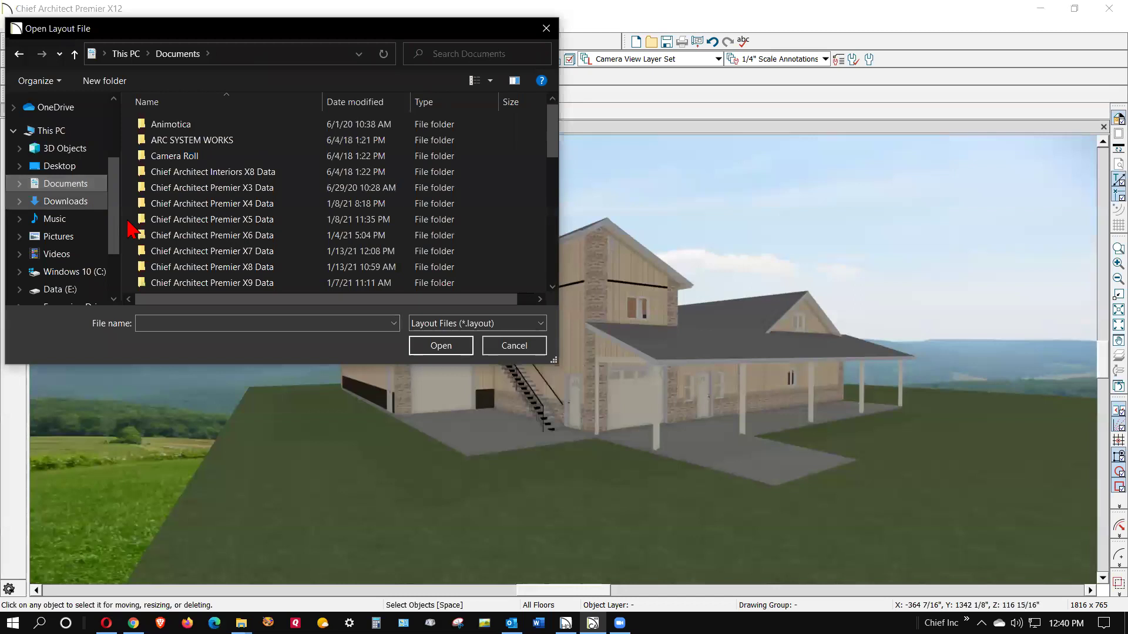
scroll(264, 235, "down", 3)
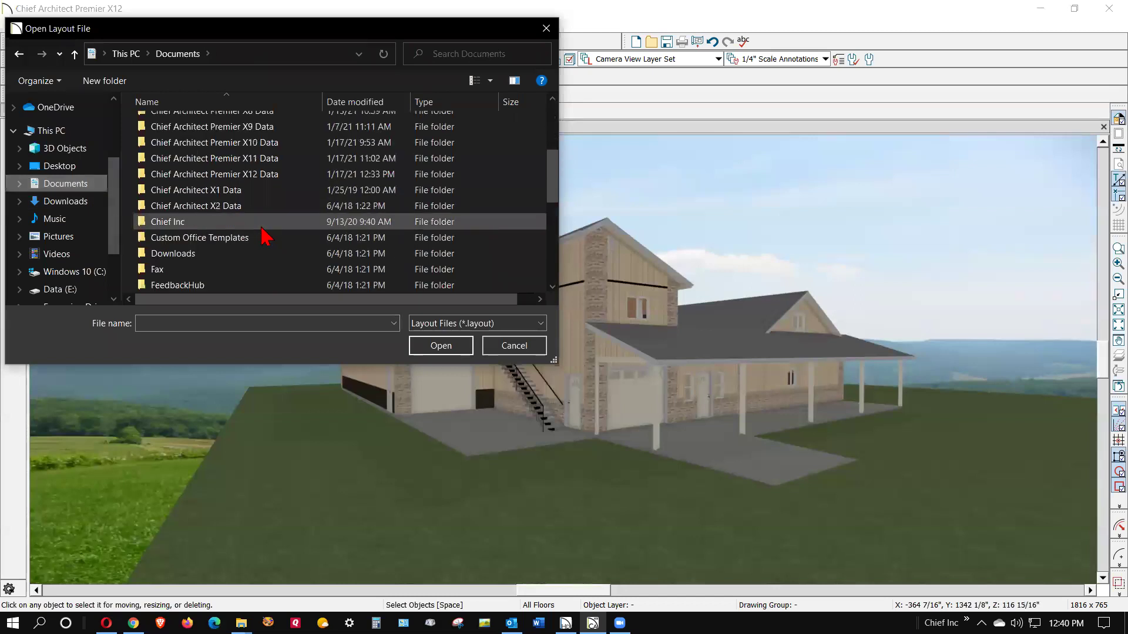
double_click(167, 175)
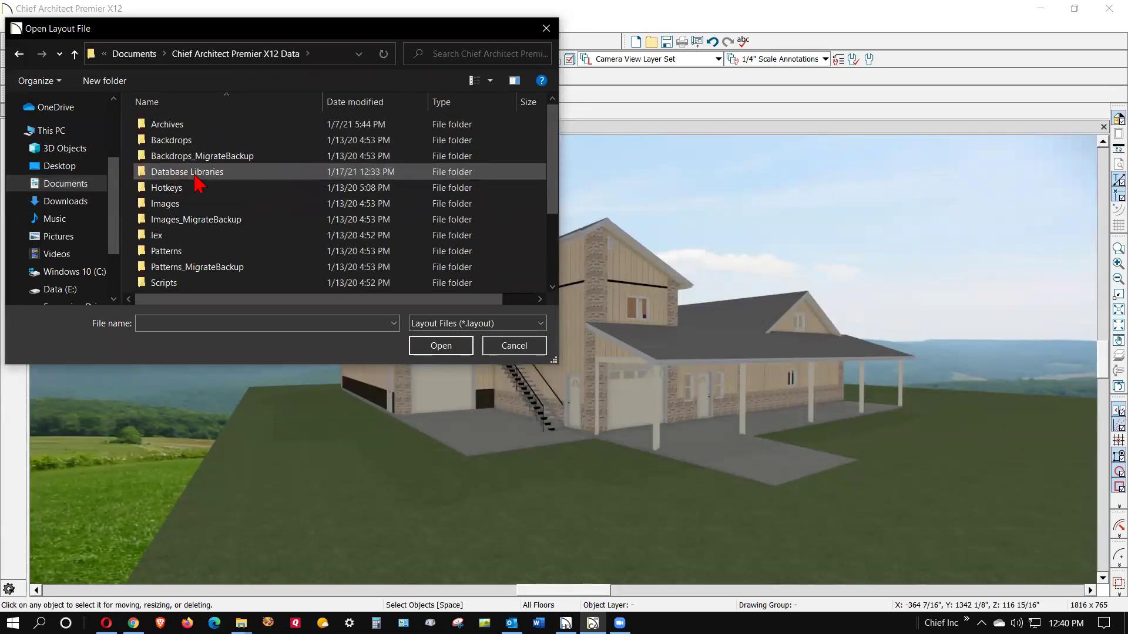
scroll(199, 184, "down", 2)
double_click(162, 246)
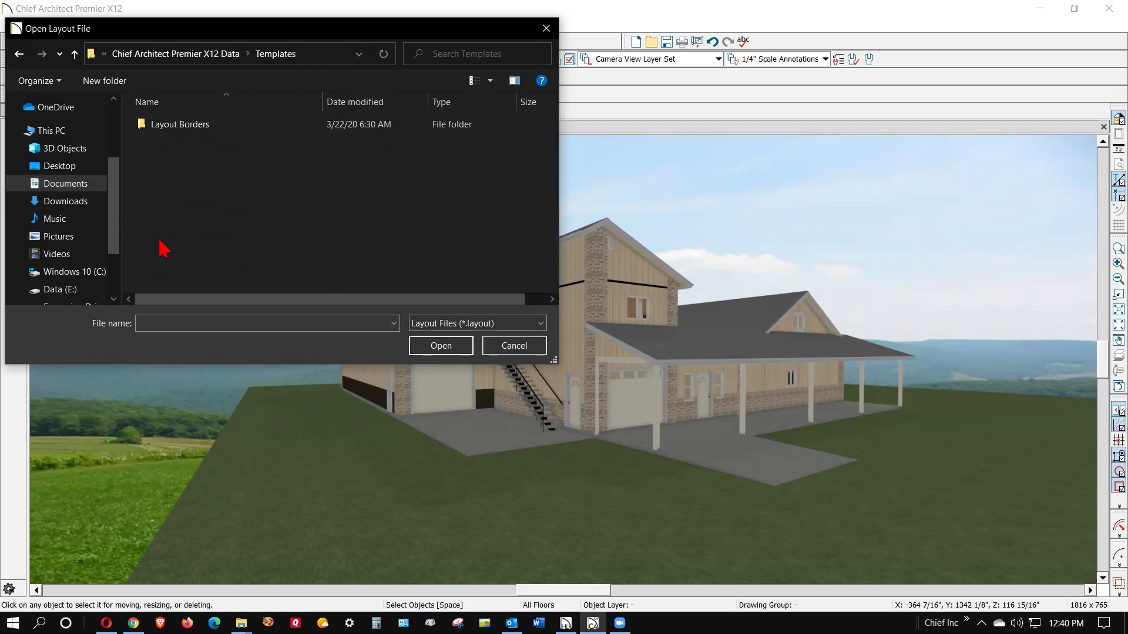
double_click(144, 125)
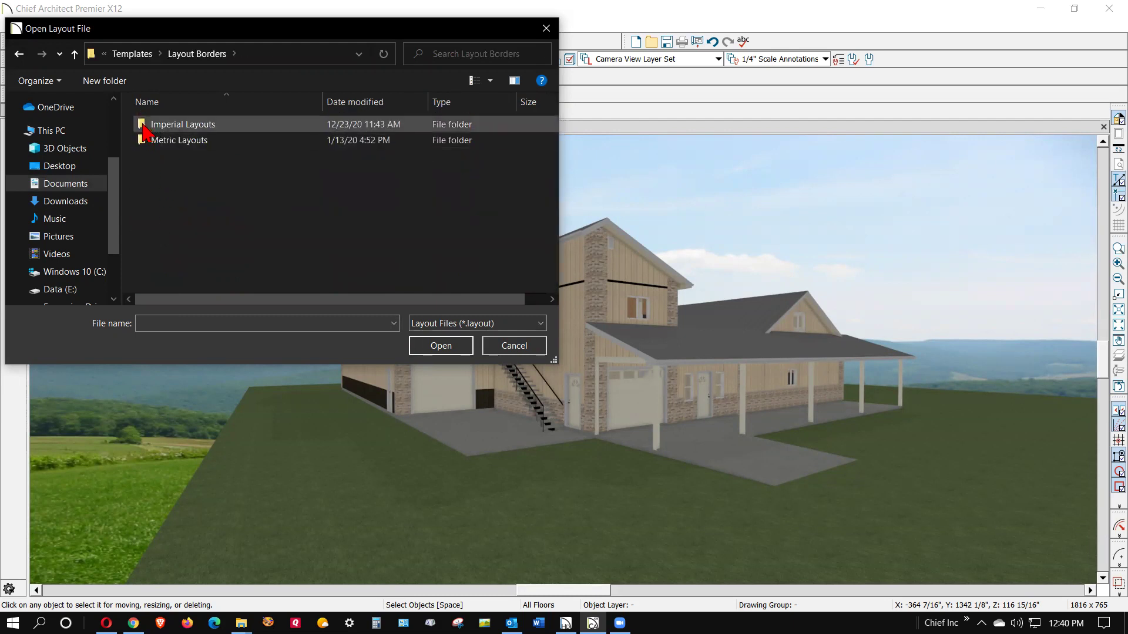
double_click(144, 127)
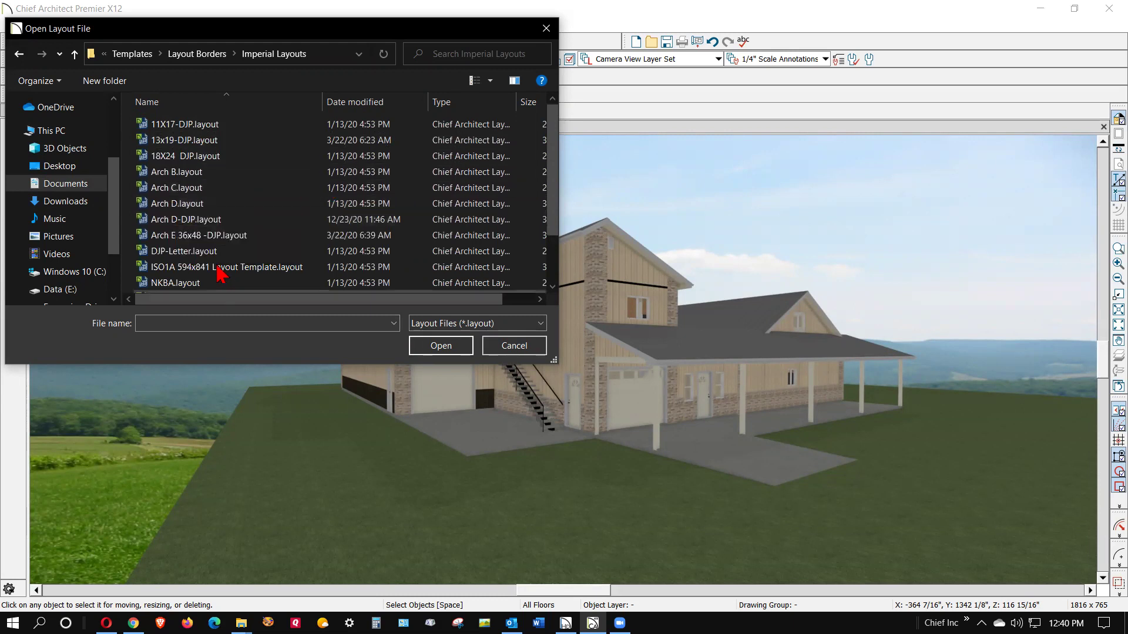
left_click(175, 237)
left_click(440, 346)
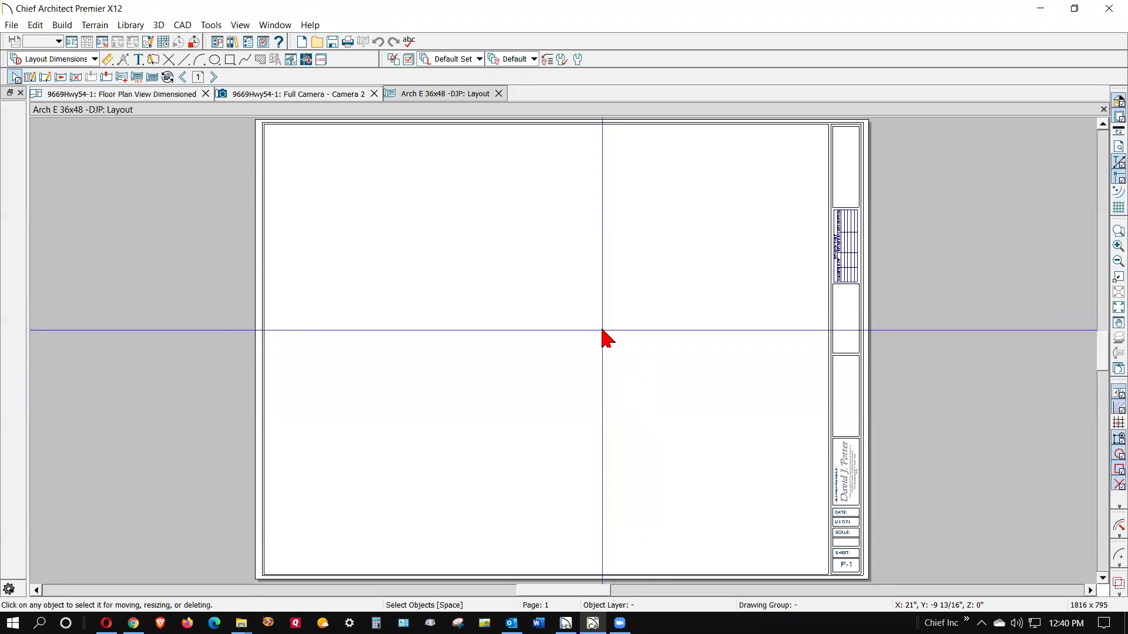
Step: Send the Camera 2 view to page 1 of the Arch E layout as the current screen, using Live View with Update Always
key("ctrl+Tab")
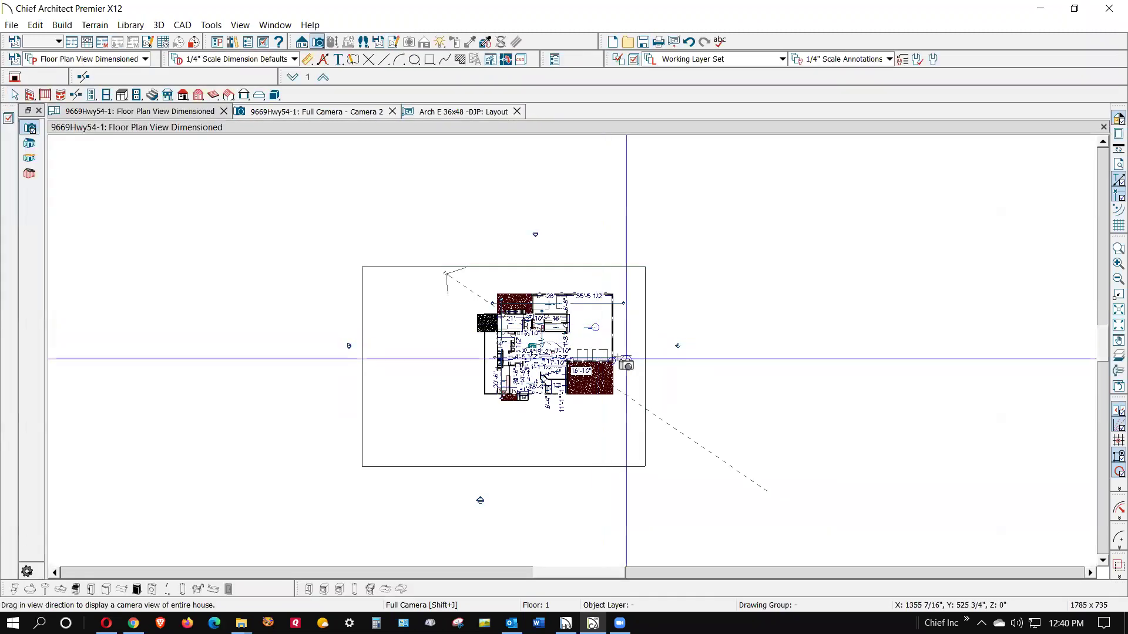
key("ctrl+Tab")
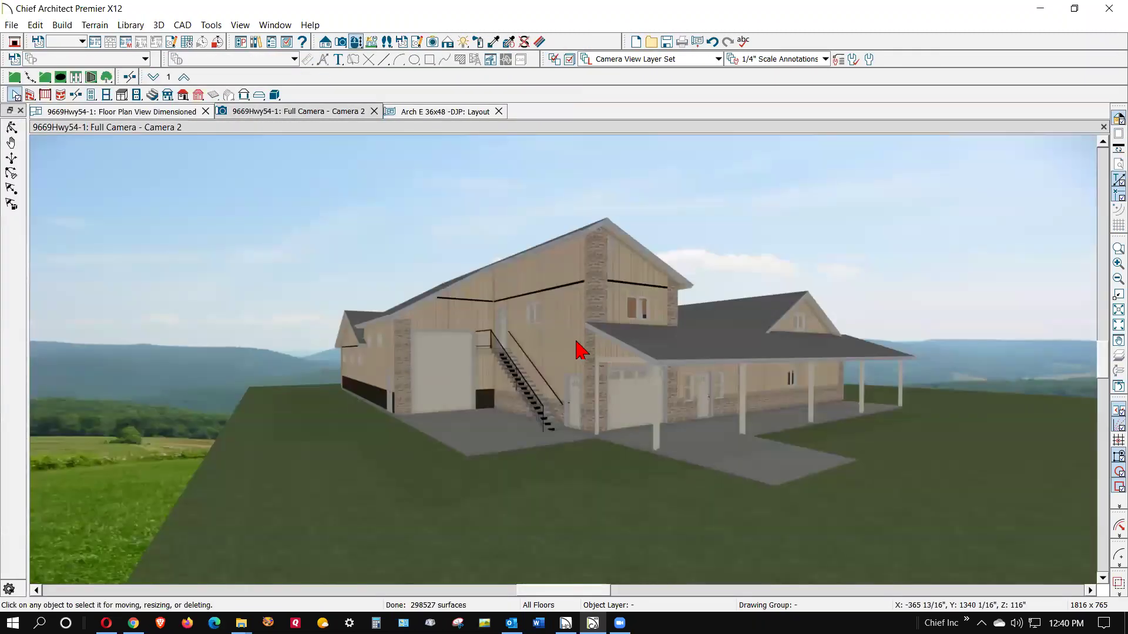
left_click(12, 25)
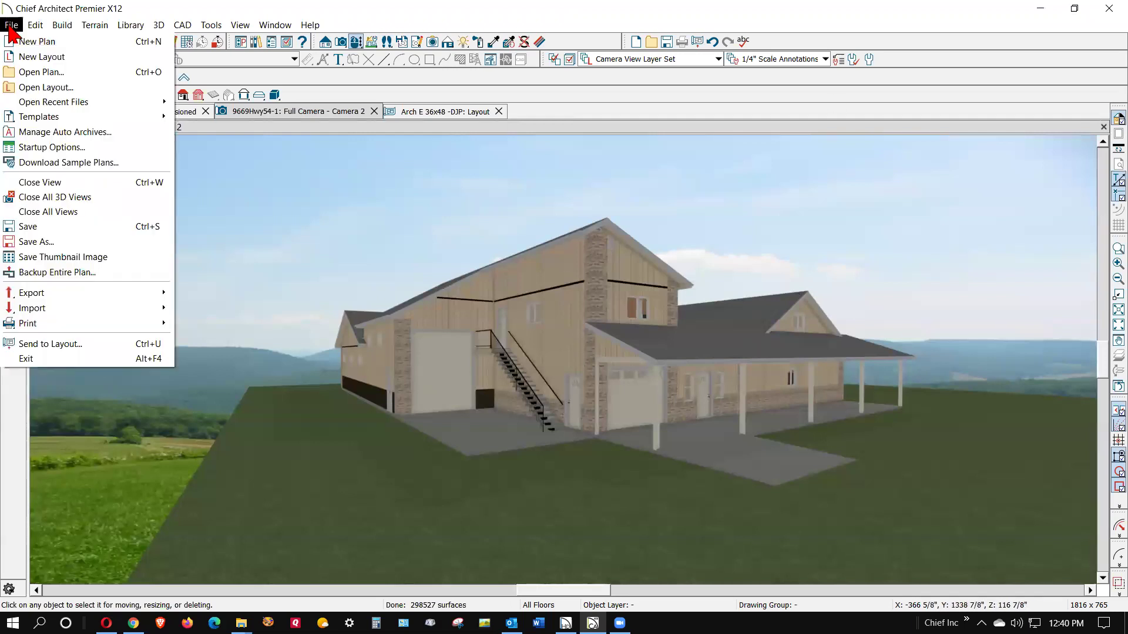
left_click(106, 345)
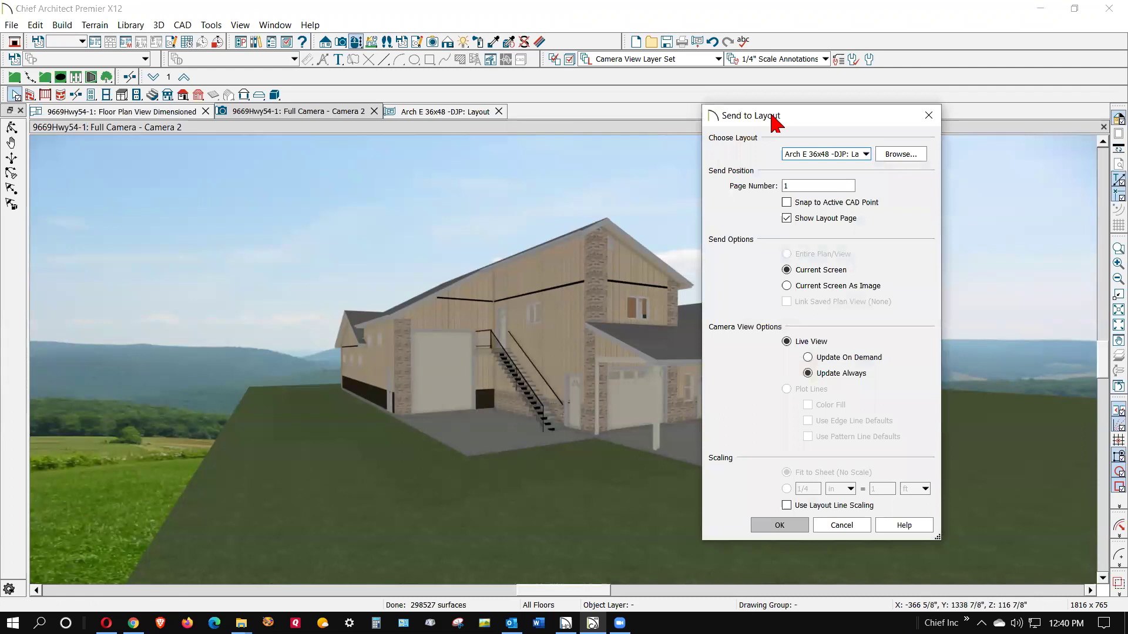
left_click_drag(797, 120, 347, 145)
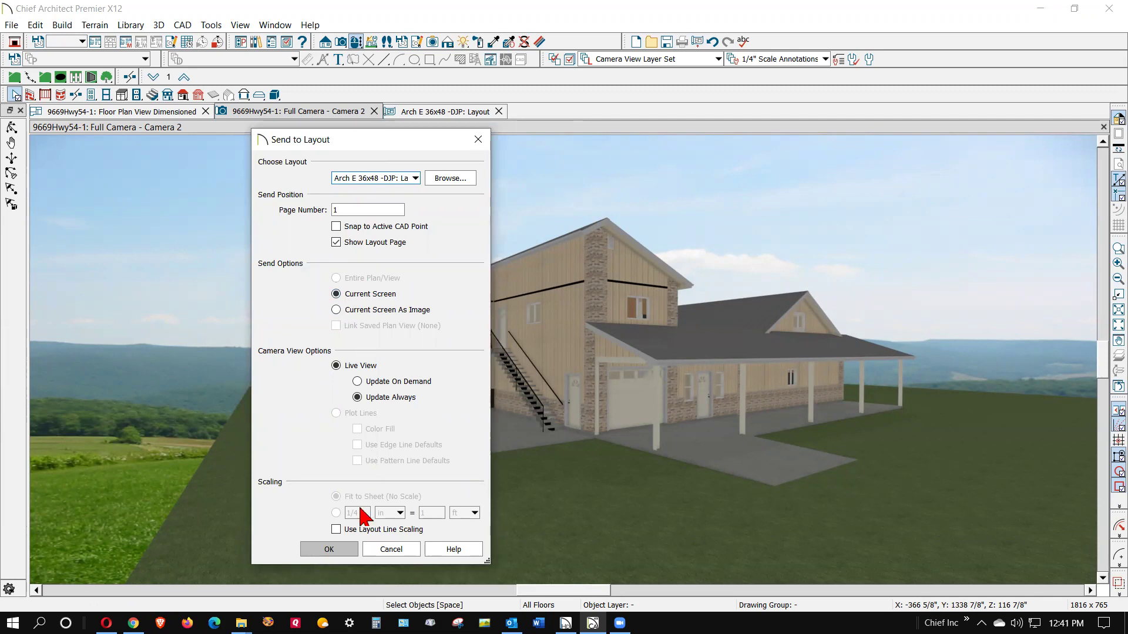
left_click(339, 551)
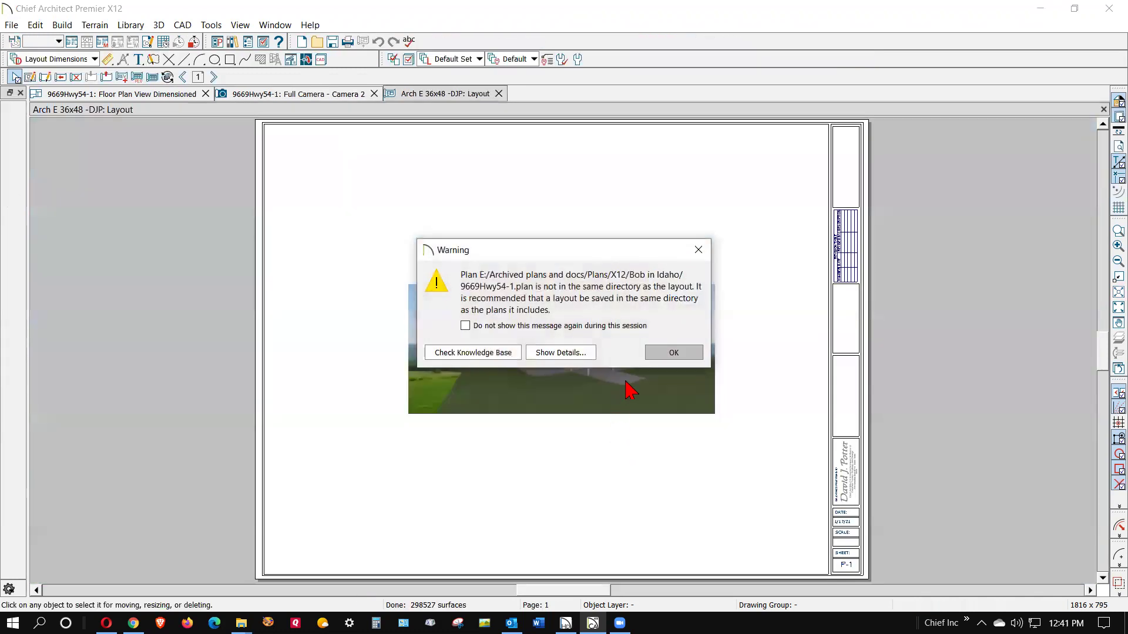
left_click(670, 353)
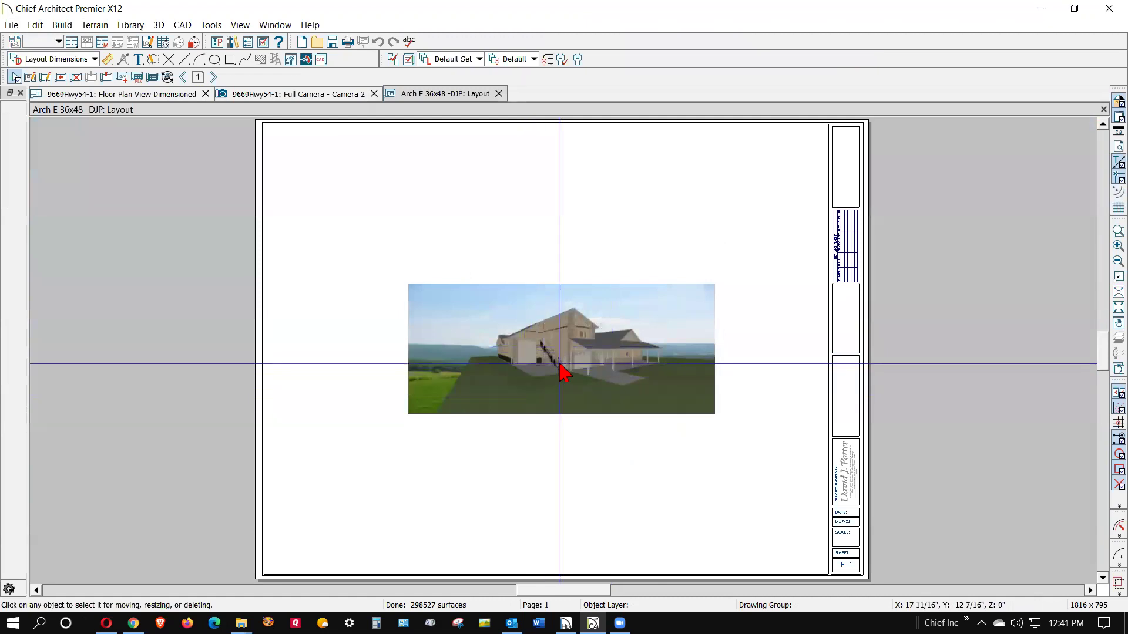
Step: Enlarge the live camera view's layout box to about 1'-5 5/8" tall and inspect the house's image quality up close
left_click(696, 307)
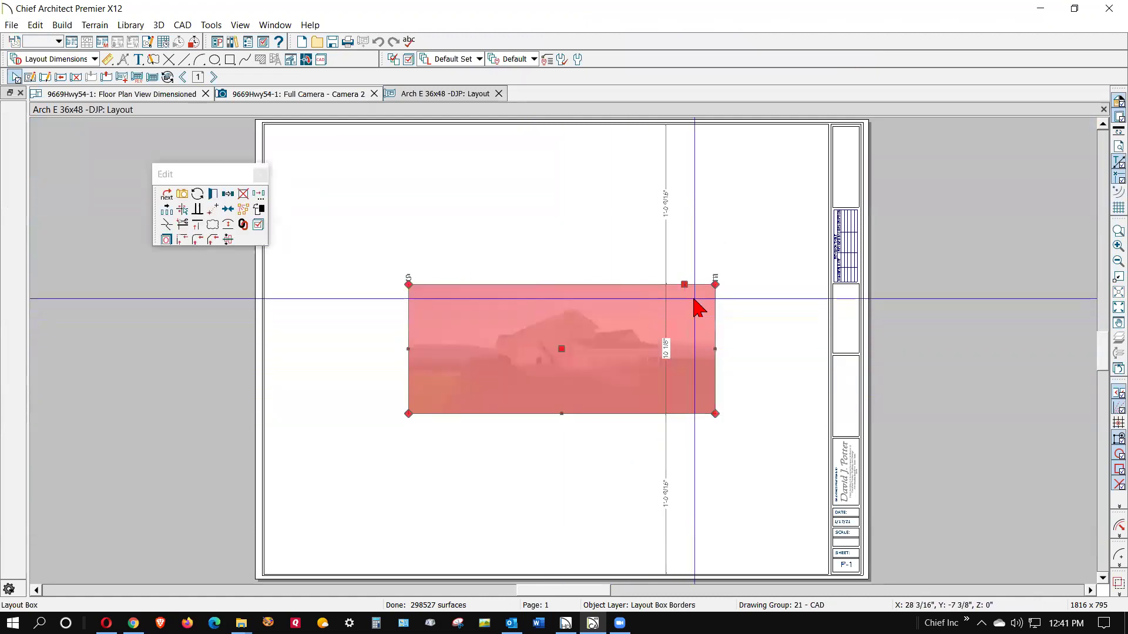
mouse_move(716, 282)
left_mouse_down()
mouse_move(796, 186)
mouse_move(715, 282)
left_mouse_up()
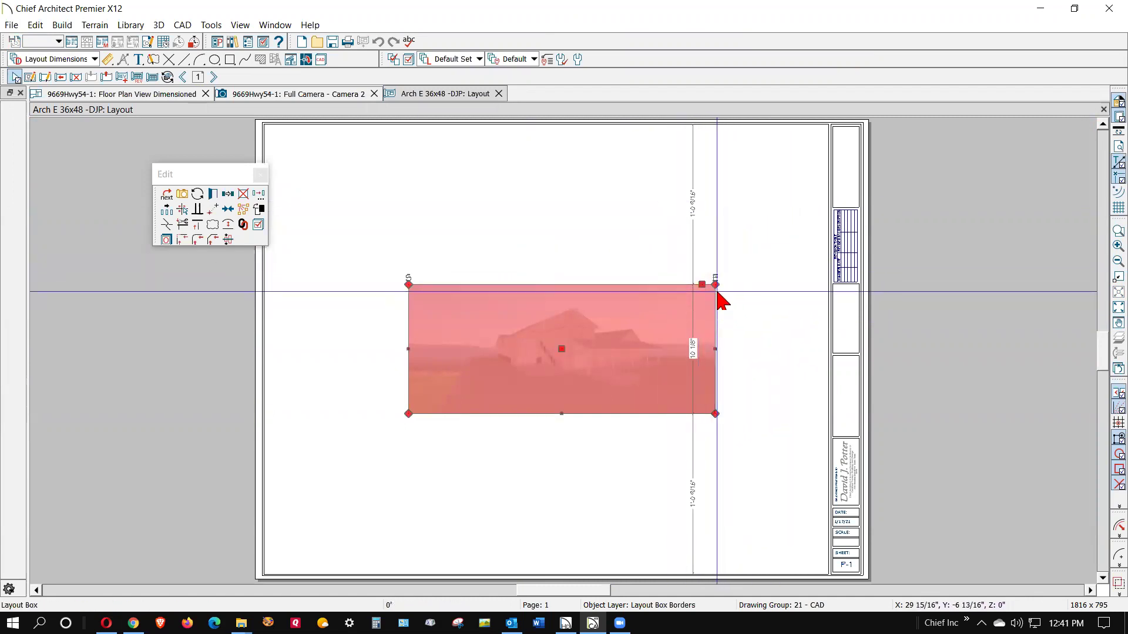
left_click_drag(714, 287, 814, 205)
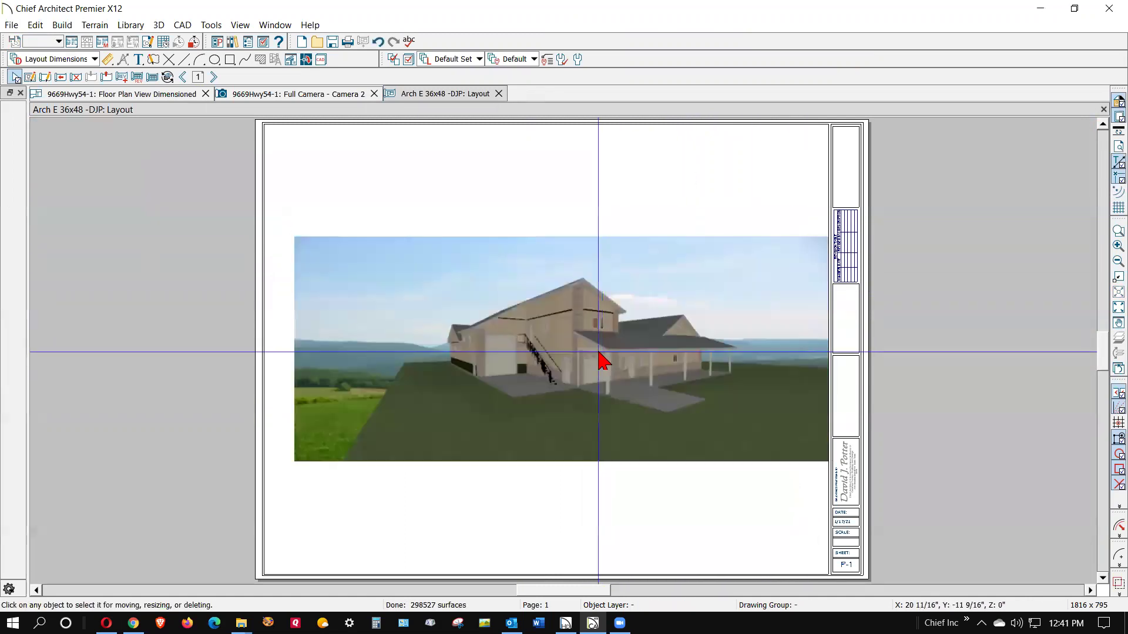
scroll(593, 360, "up", 2)
scroll(592, 354, "up", 2)
scroll(592, 355, "up", 2)
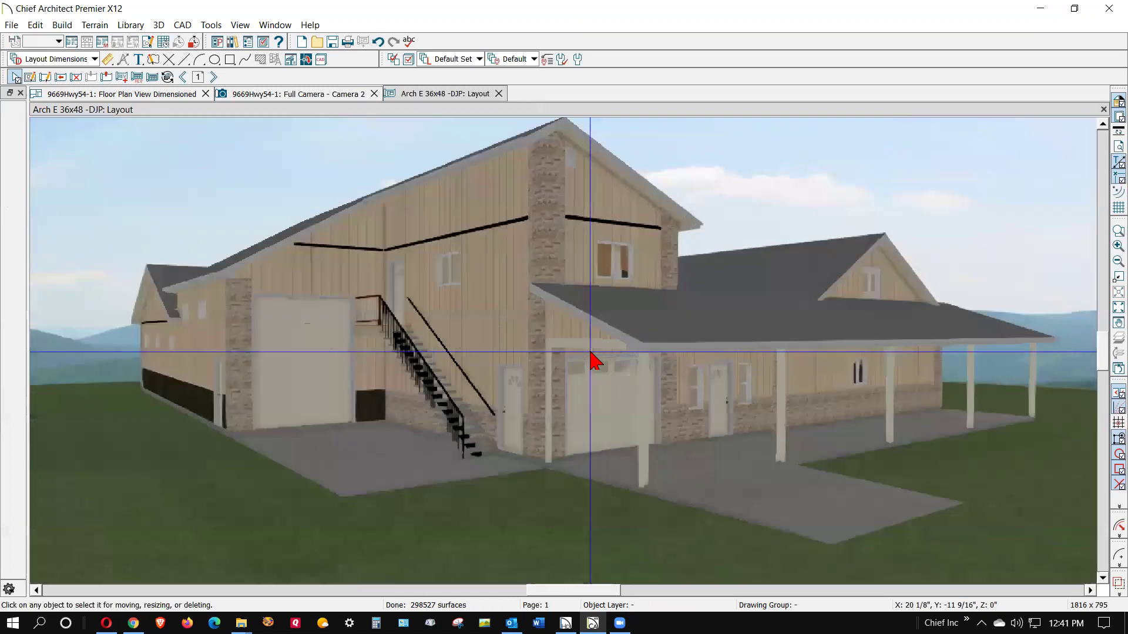
scroll(591, 354, "up", 2)
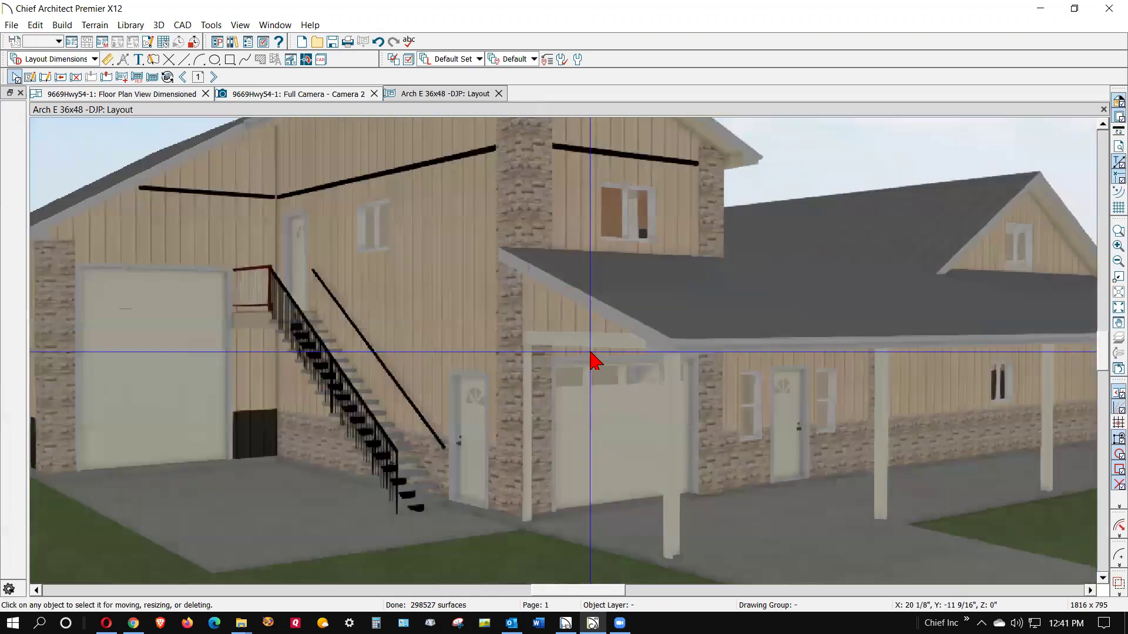
scroll(591, 354, "down", 3)
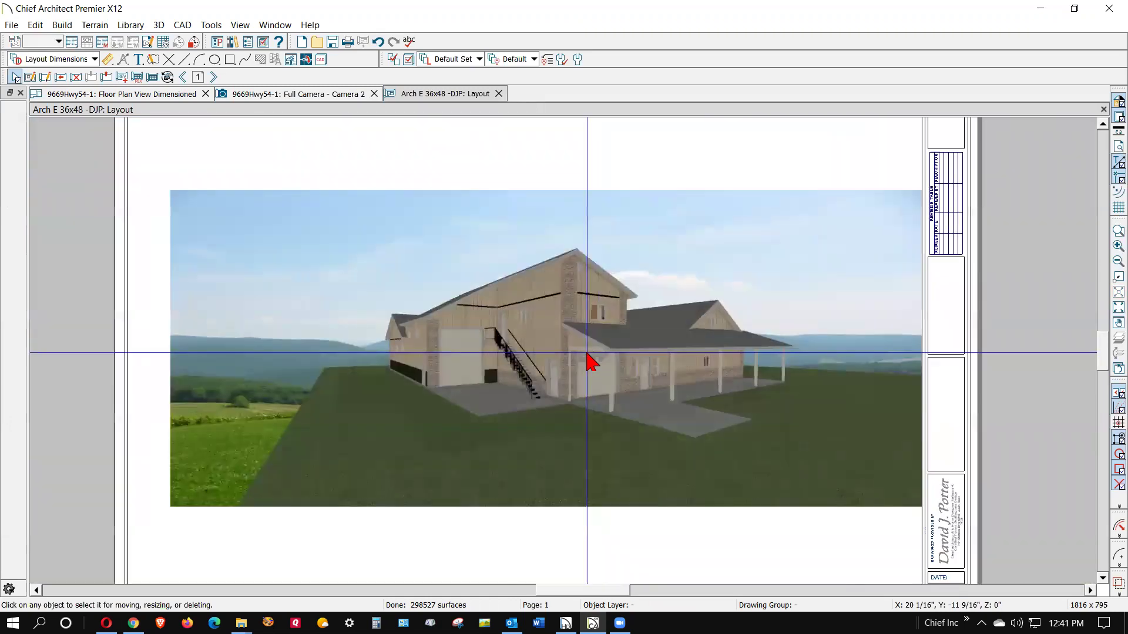
Step: Replace the live view on the layout with the Camera 2 view, sent to page 1 as Current Screen As Image
left_click(624, 360)
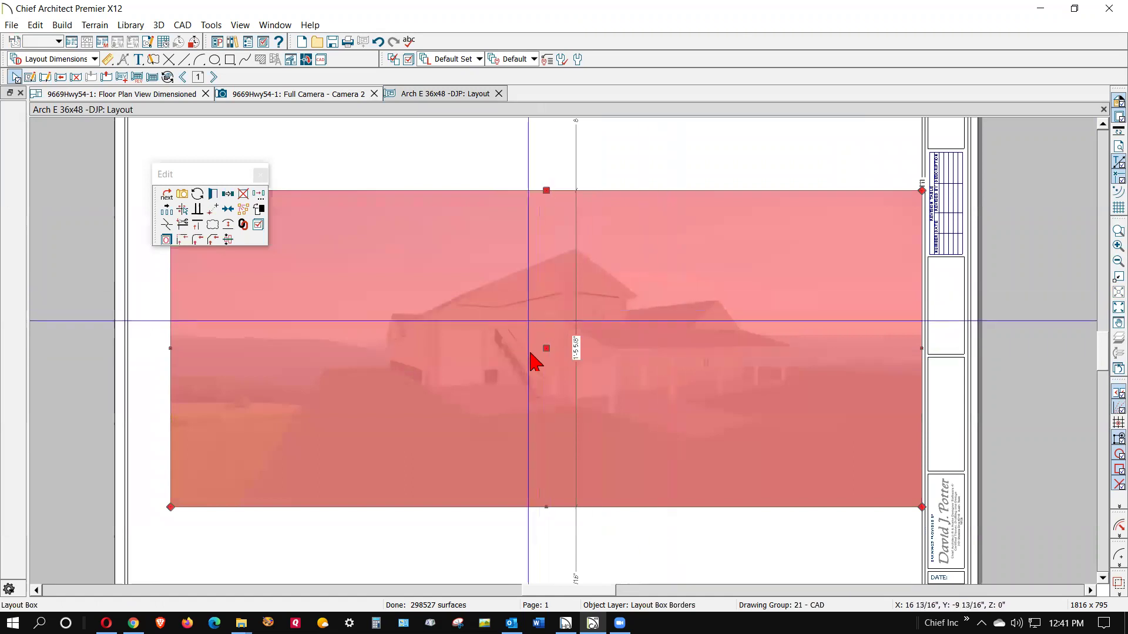
key("Delete")
key("ctrl+Tab")
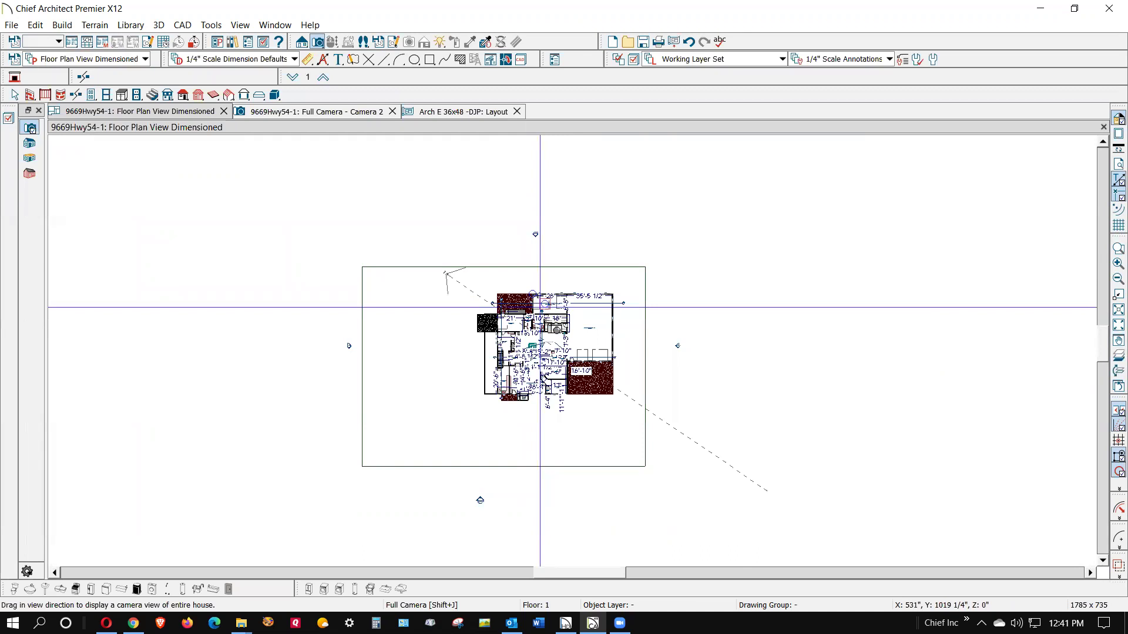
key("ctrl+Tab")
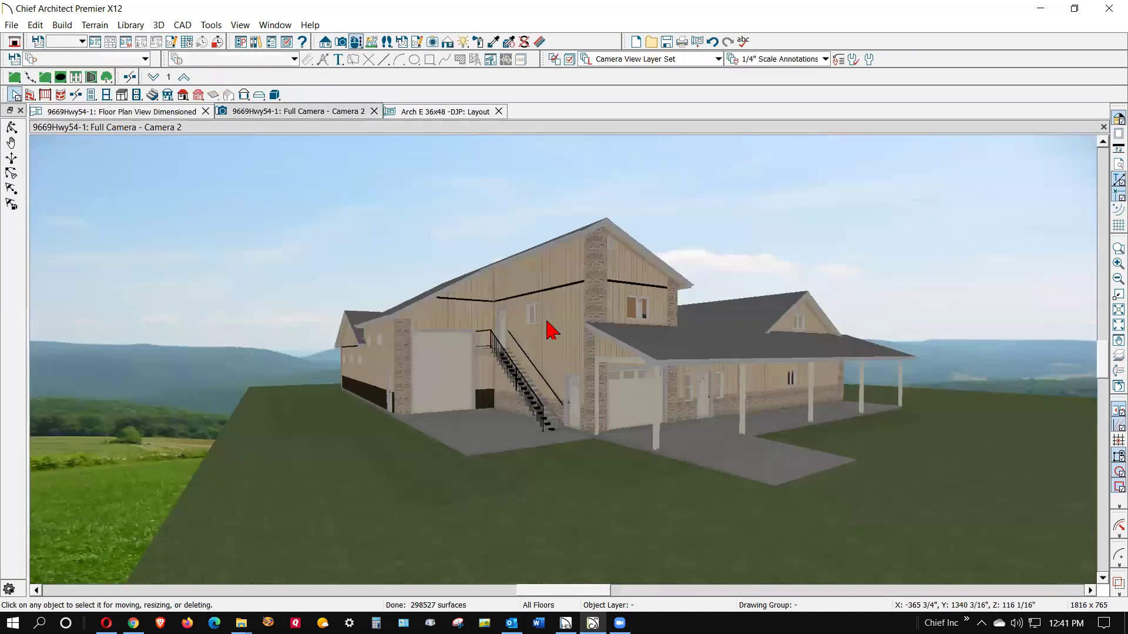
left_click(11, 25)
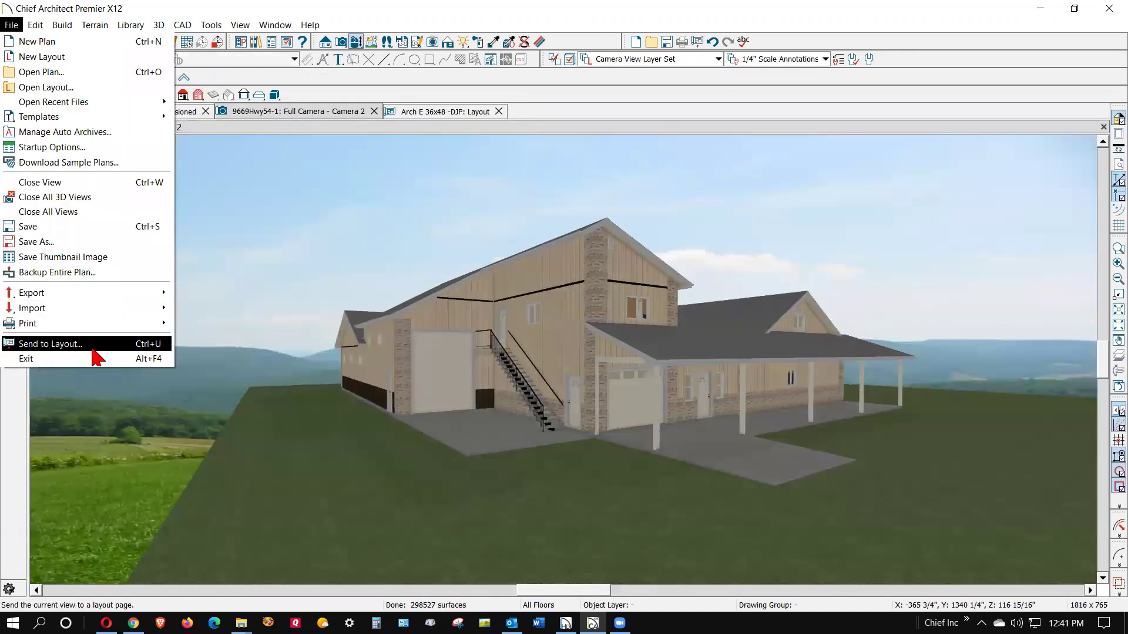
left_click(91, 345)
left_click(337, 312)
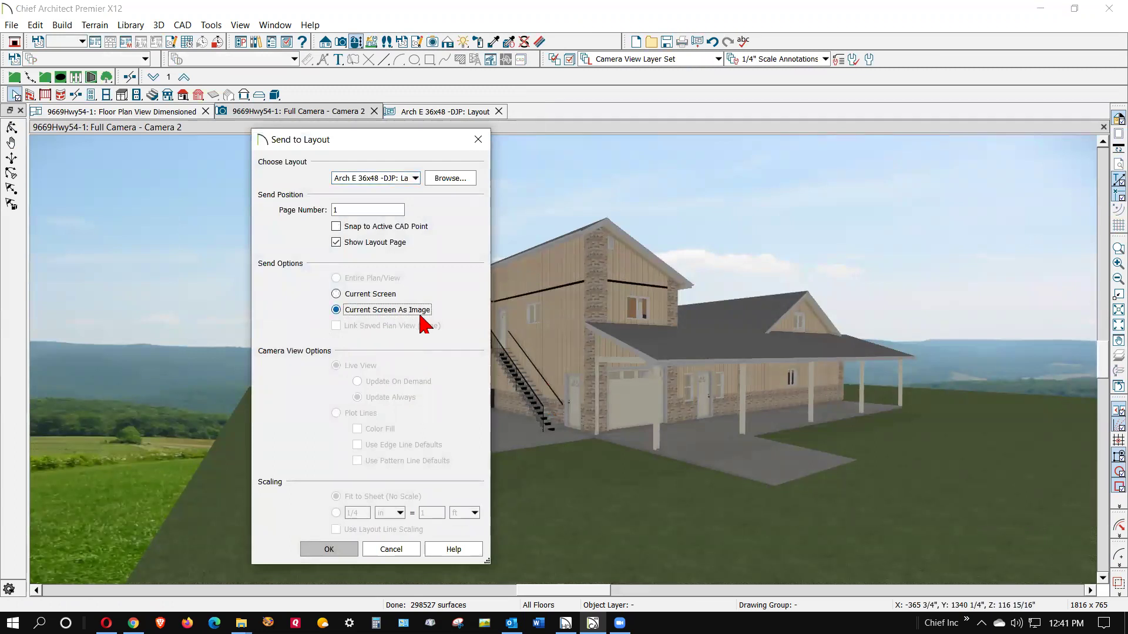
left_click(330, 550)
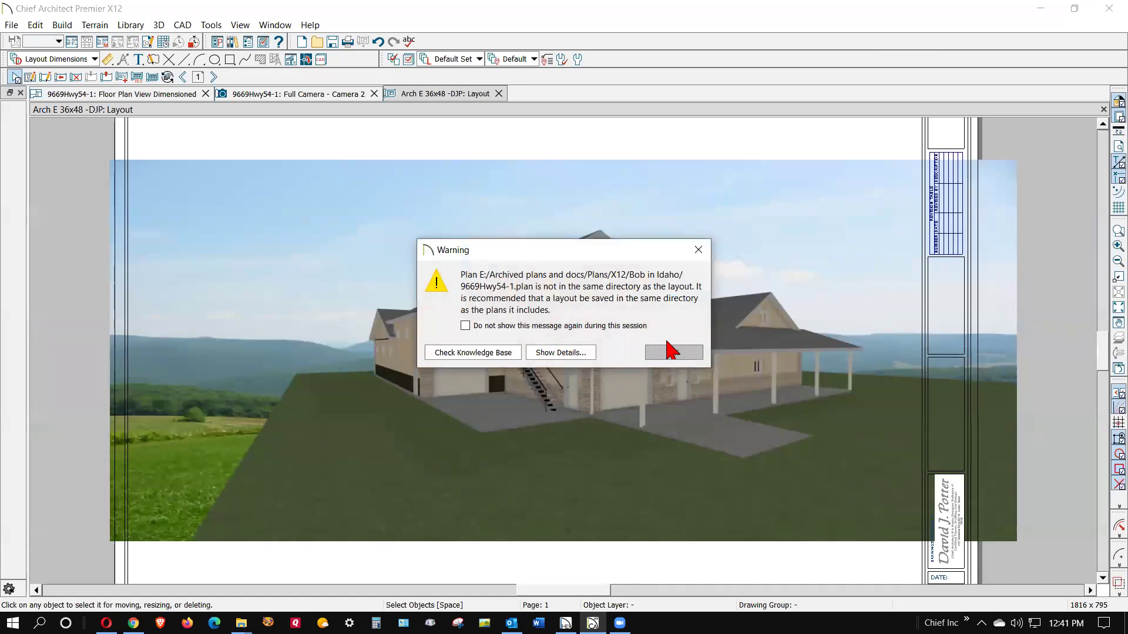
left_click(673, 353)
Step: Crop both sides of the camera image to about 2'-8 1/2" wide and move it about 3 7/16" to center it within the sheet border
scroll(412, 388, "down", 2)
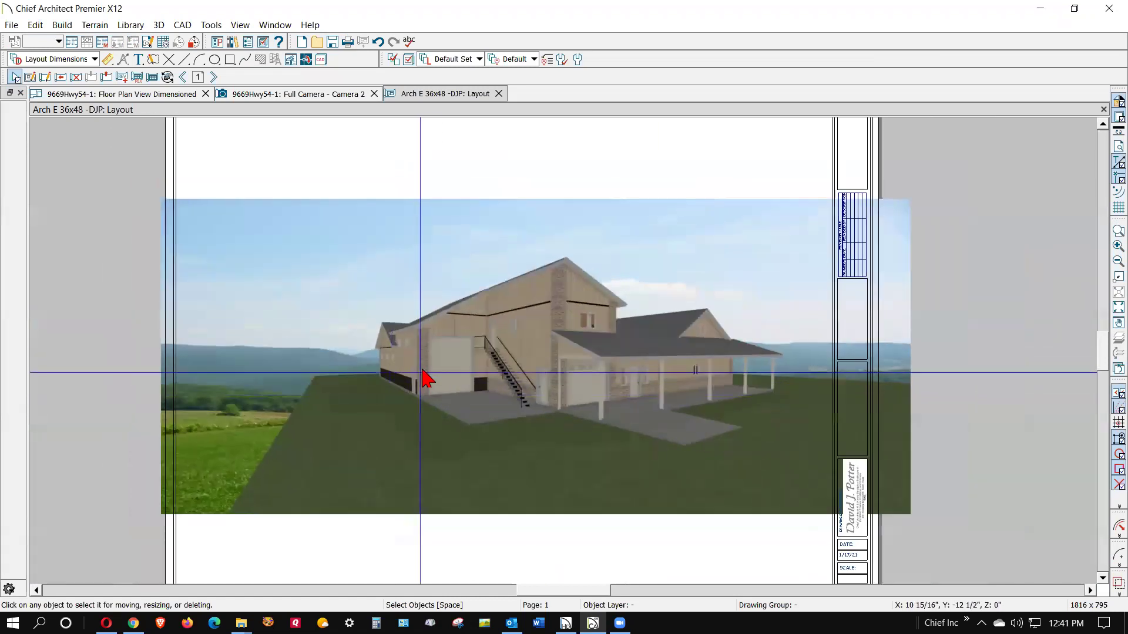
scroll(424, 372, "down", 1)
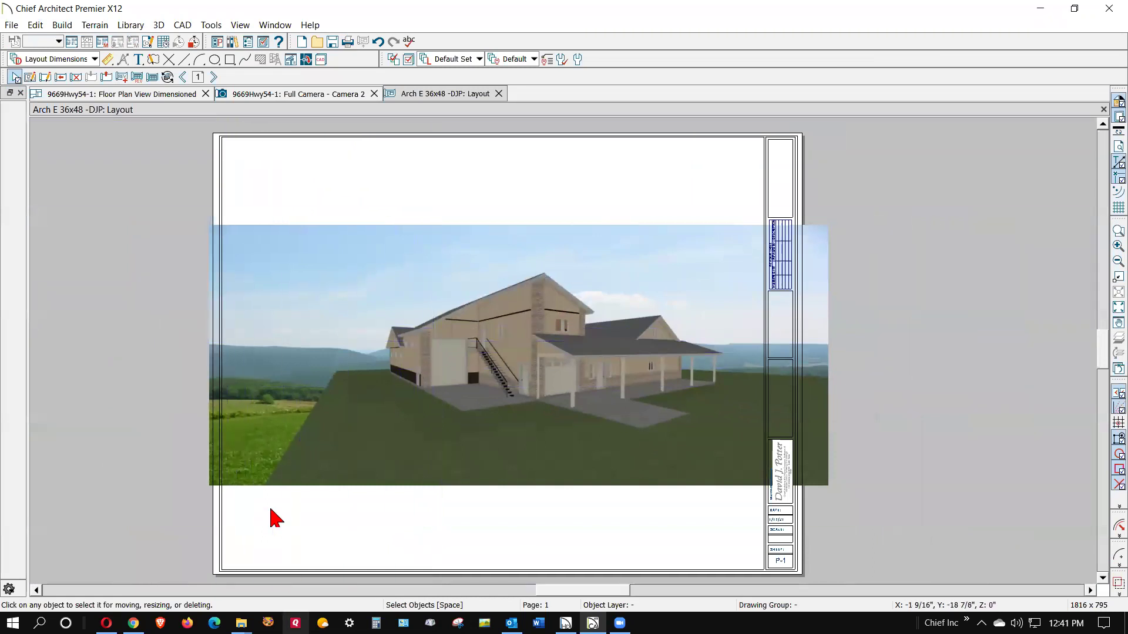
left_click(829, 319)
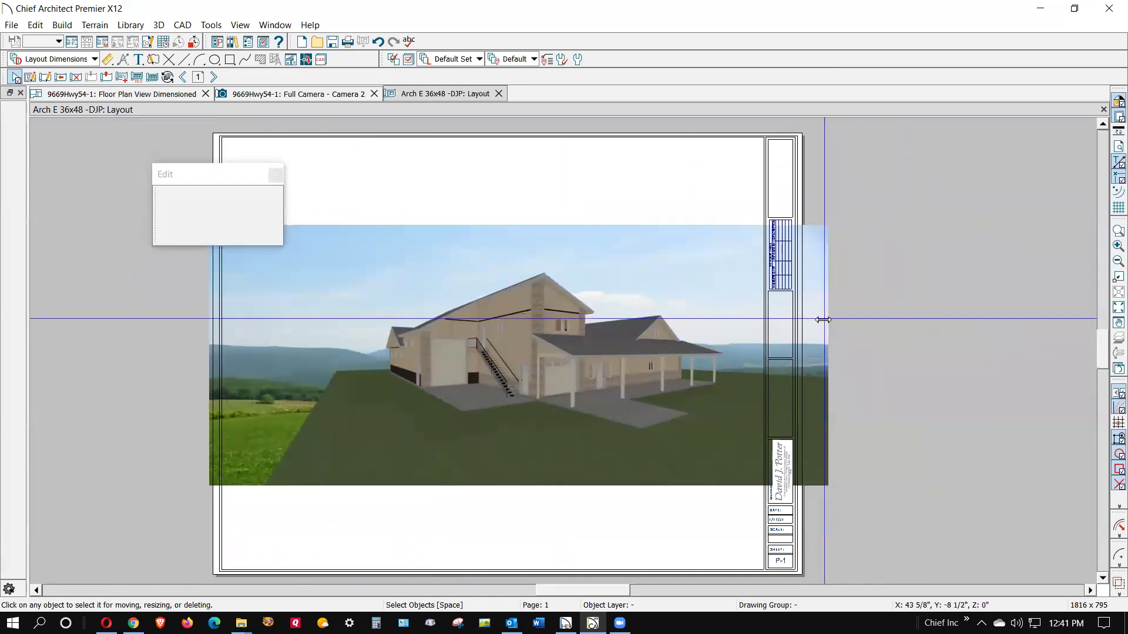
left_click_drag(829, 319, 742, 304)
left_click_drag(209, 356, 343, 389)
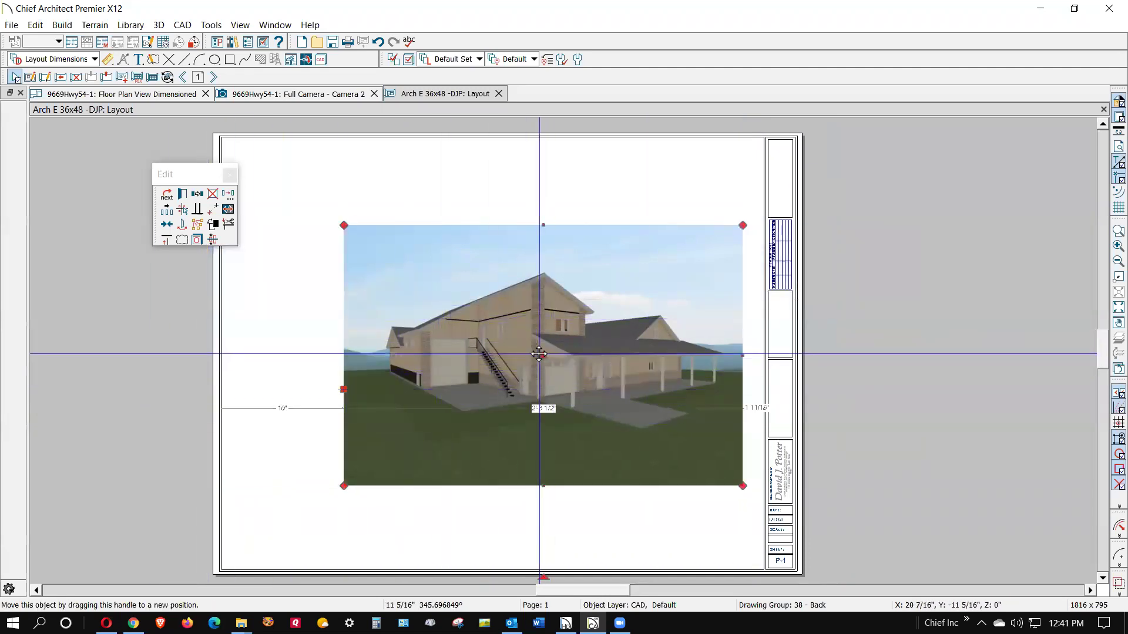
left_click_drag(526, 355, 485, 364)
left_click(630, 499)
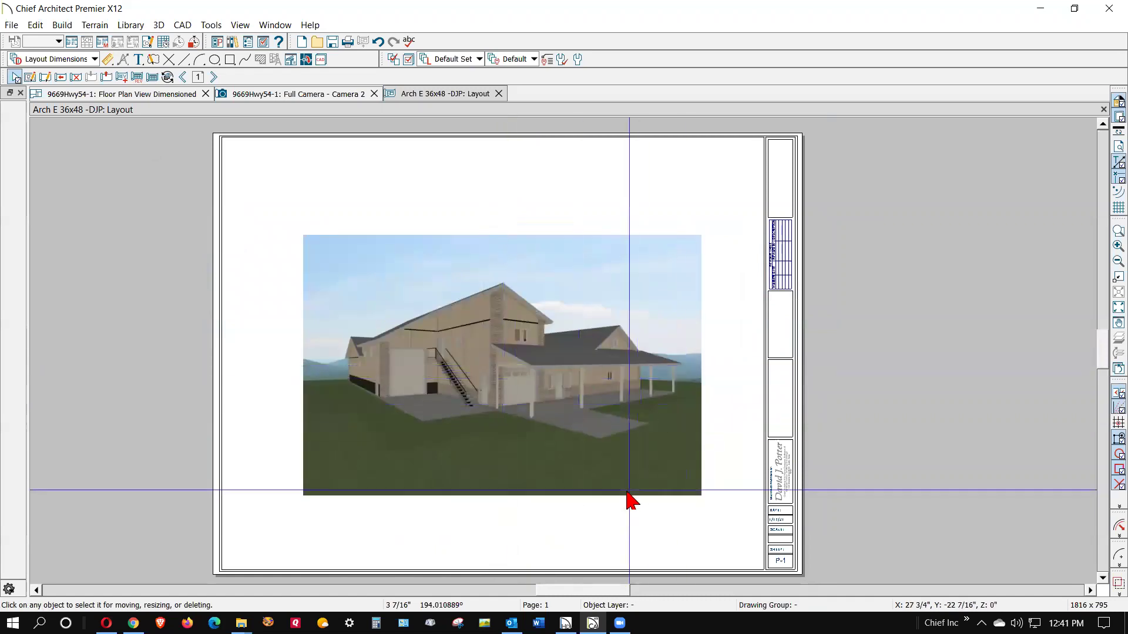
scroll(511, 362, "up", 8)
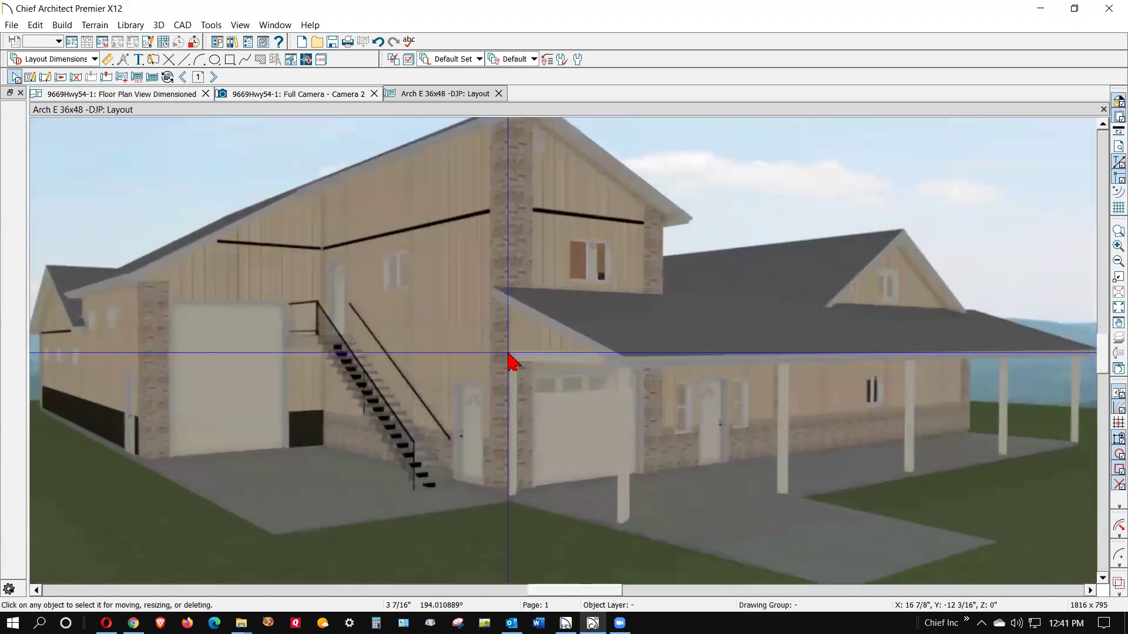
Step: Examine the camera image's quality up close and delete the image from the layout sheet
scroll(509, 354, "up", 6)
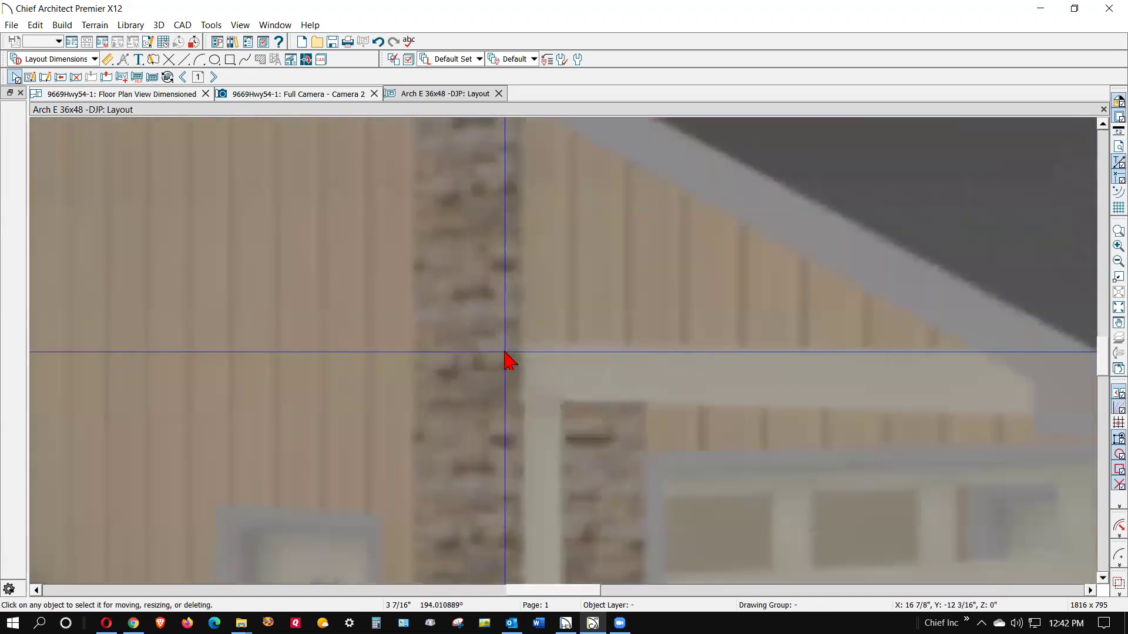
scroll(505, 352, "down", 10)
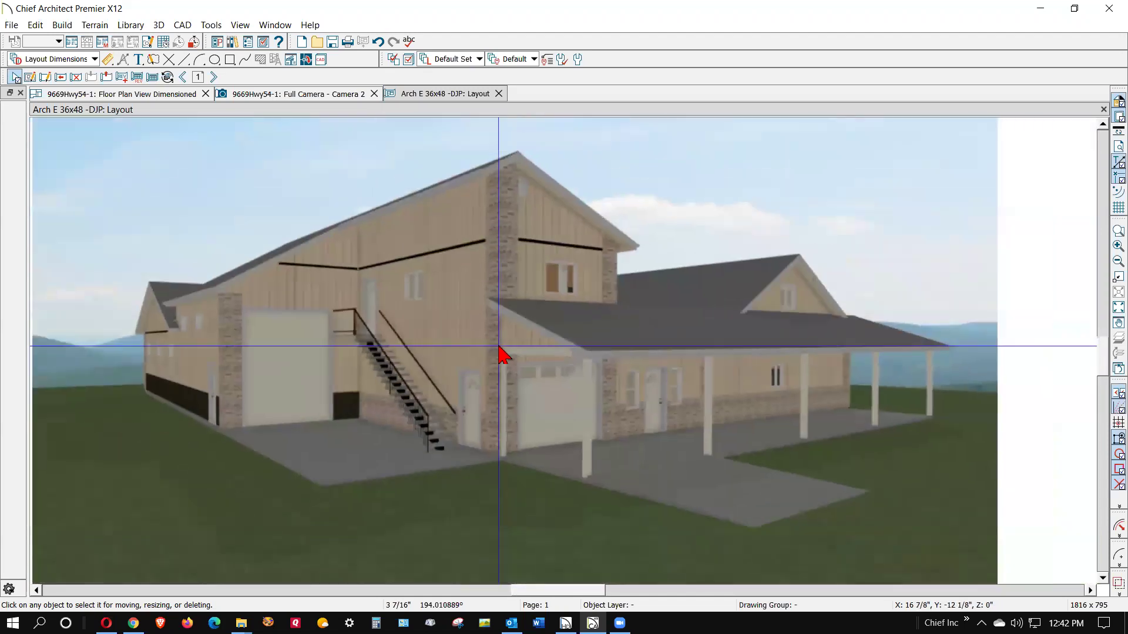
scroll(500, 352, "down", 5)
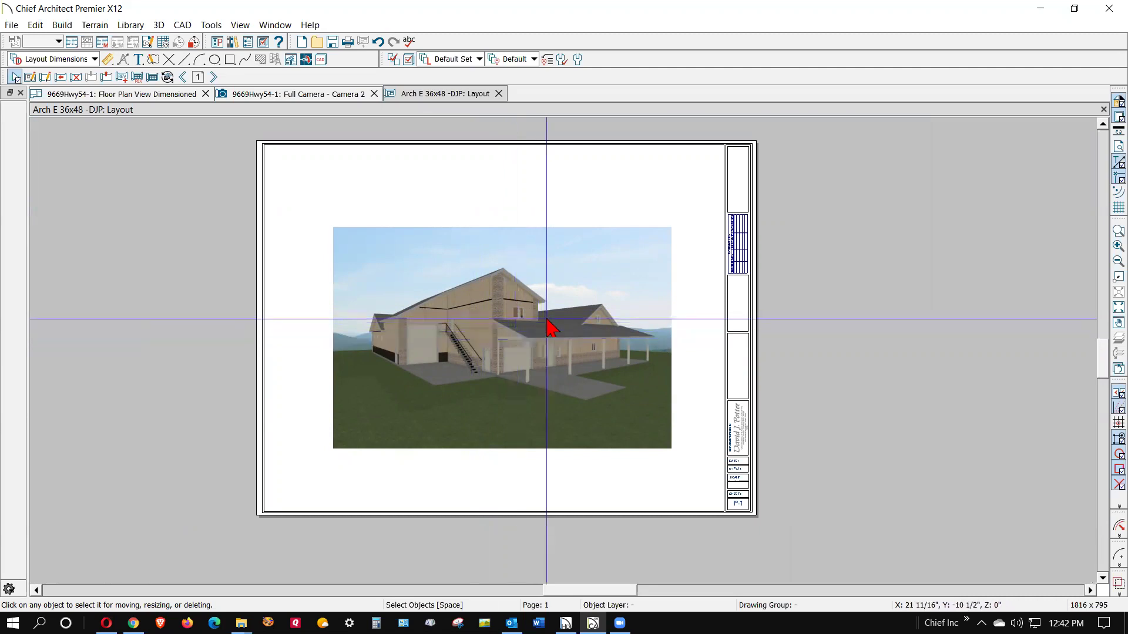
left_click(633, 292)
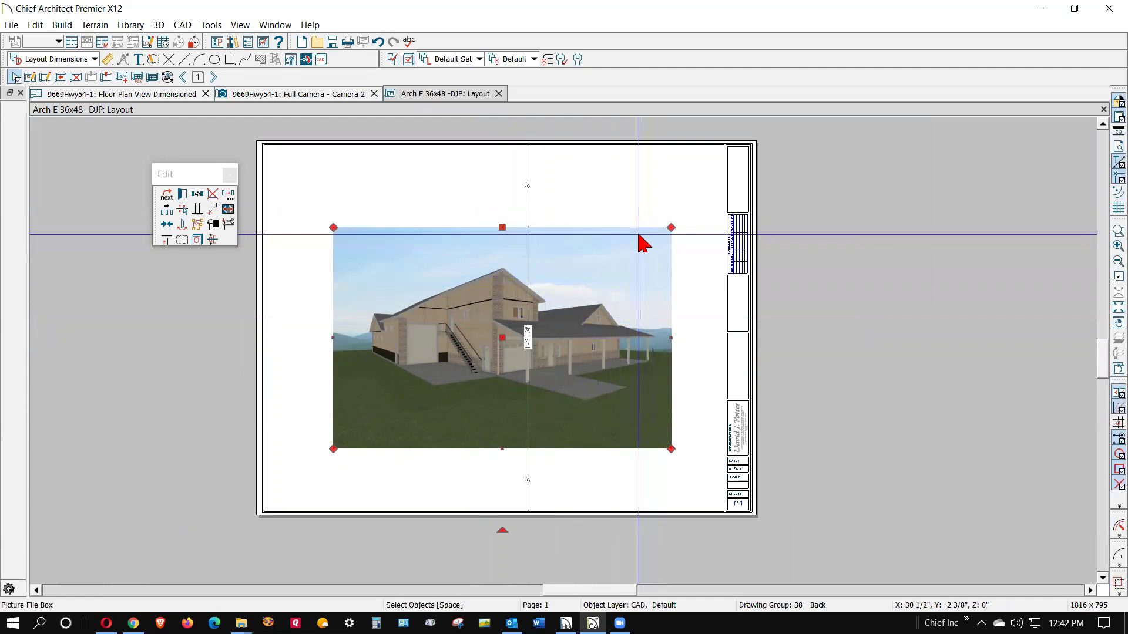
key("Delete")
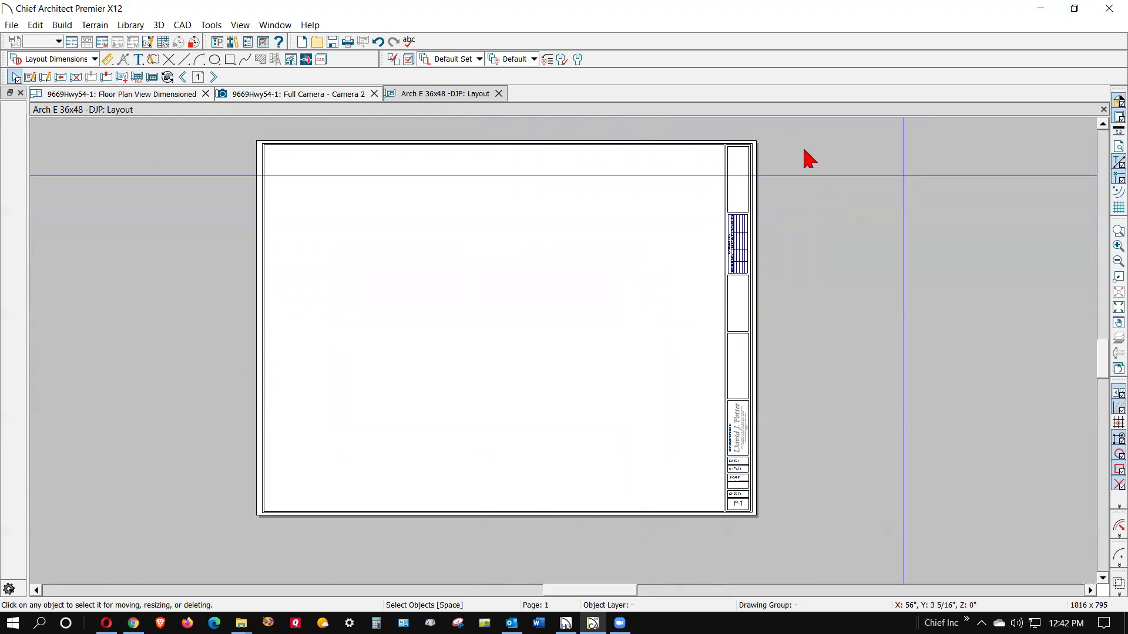
Step: Start a picture export of the Camera 2 view, keeping the resolution in pixels/inch
left_click(253, 94)
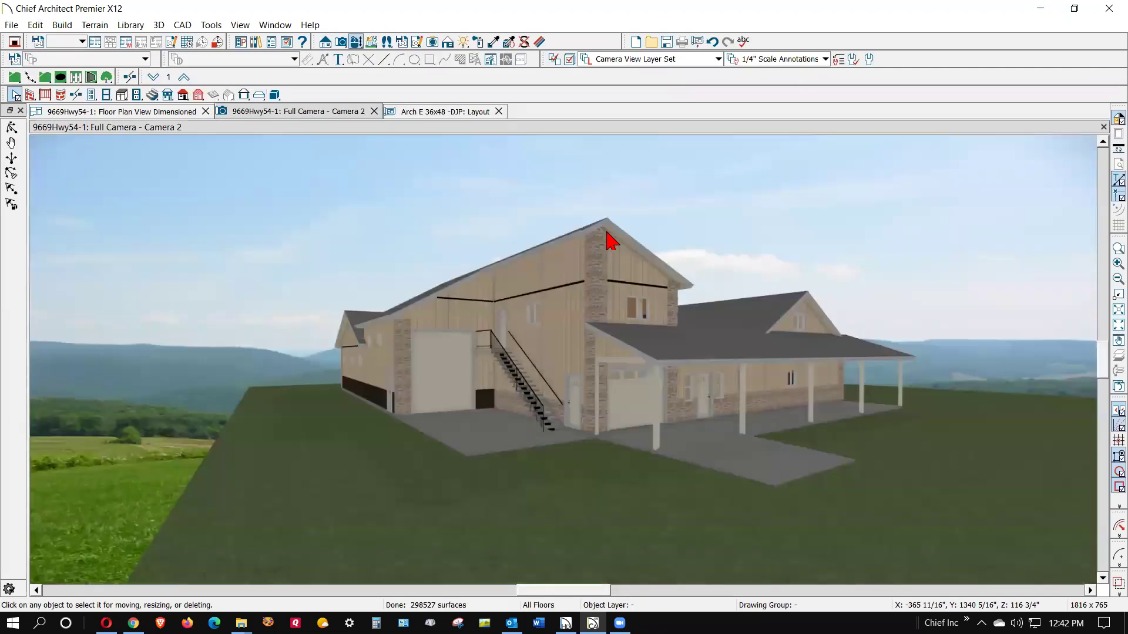
left_click(12, 25)
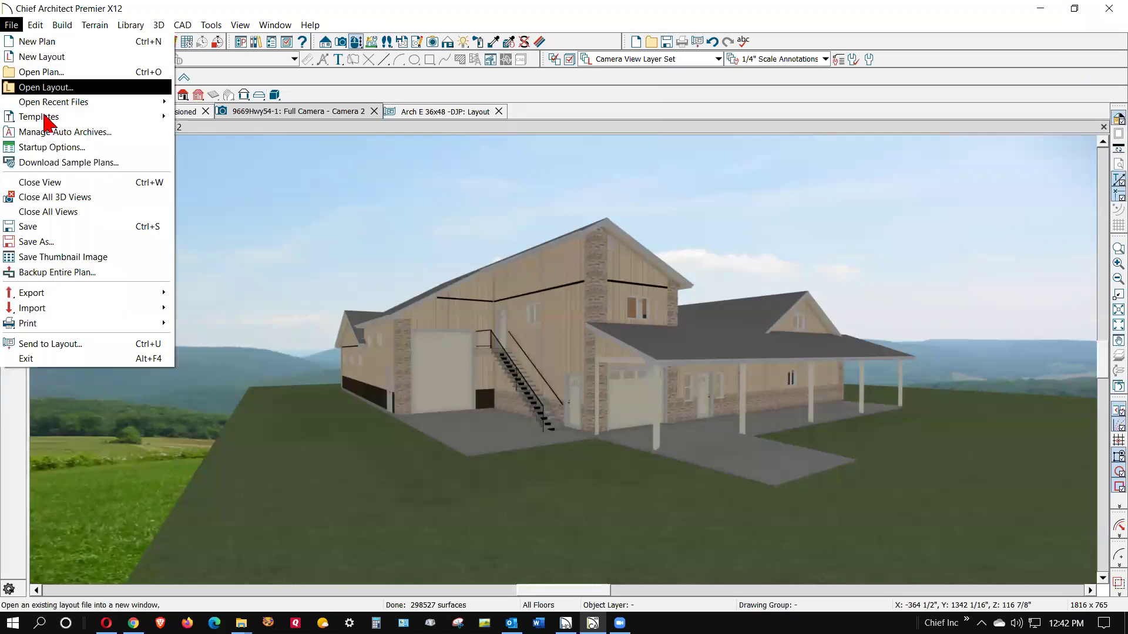
mouse_move(88, 293)
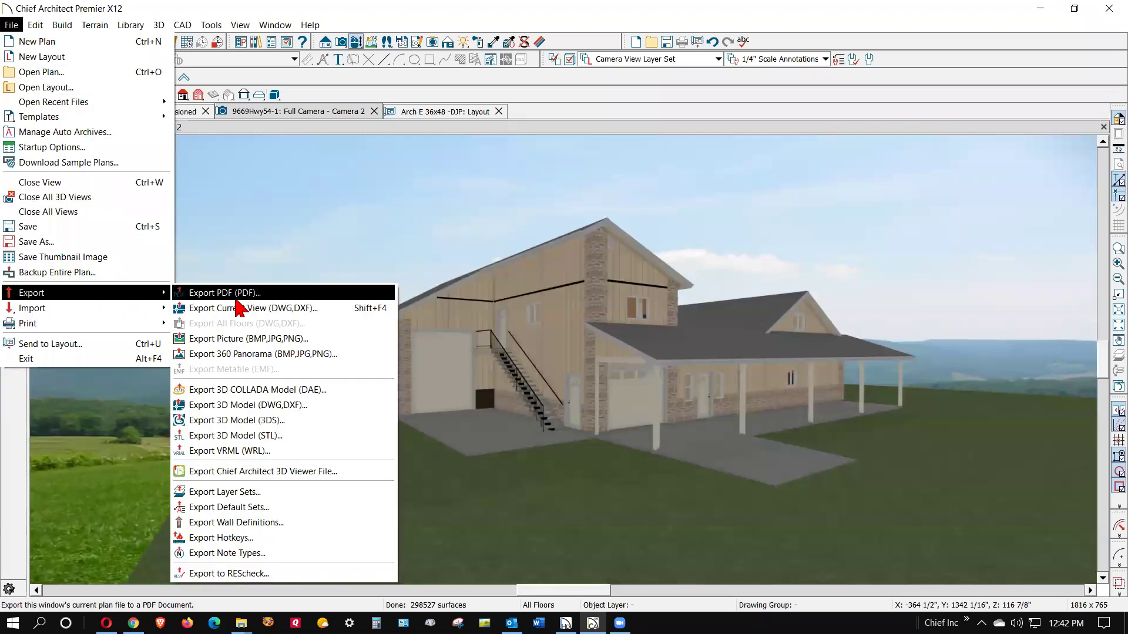
left_click(274, 341)
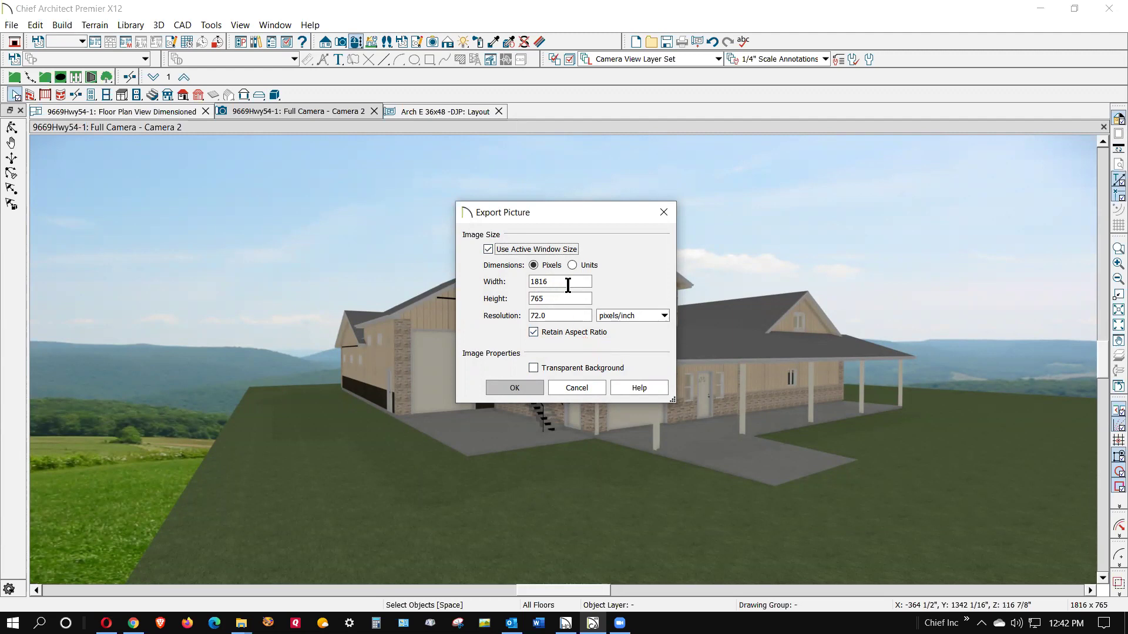
left_click(619, 319)
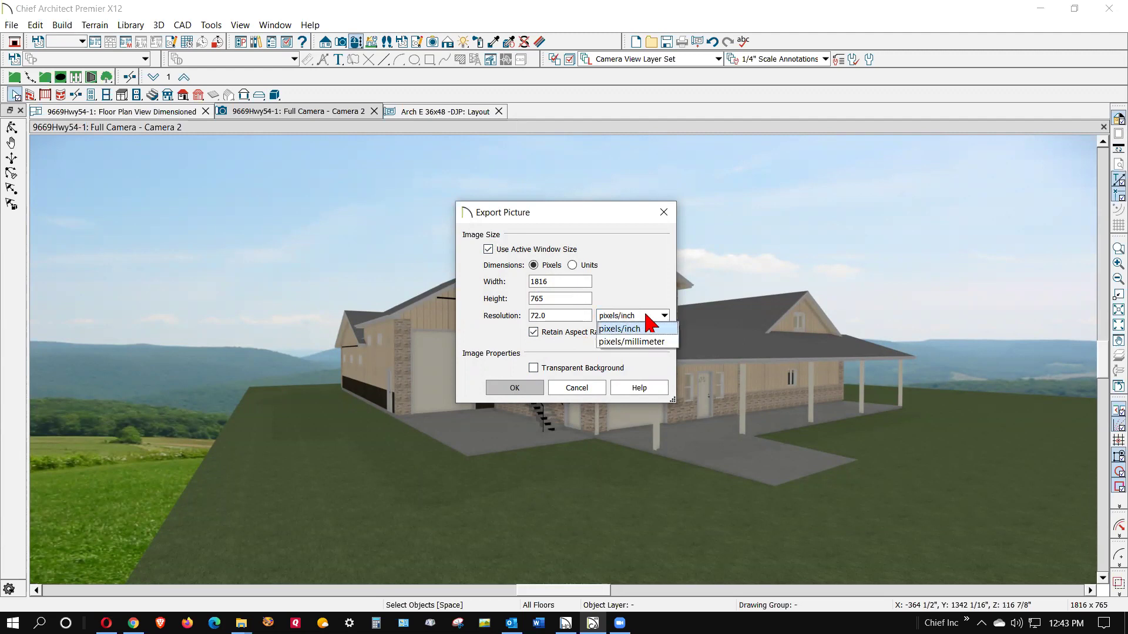
left_click(647, 270)
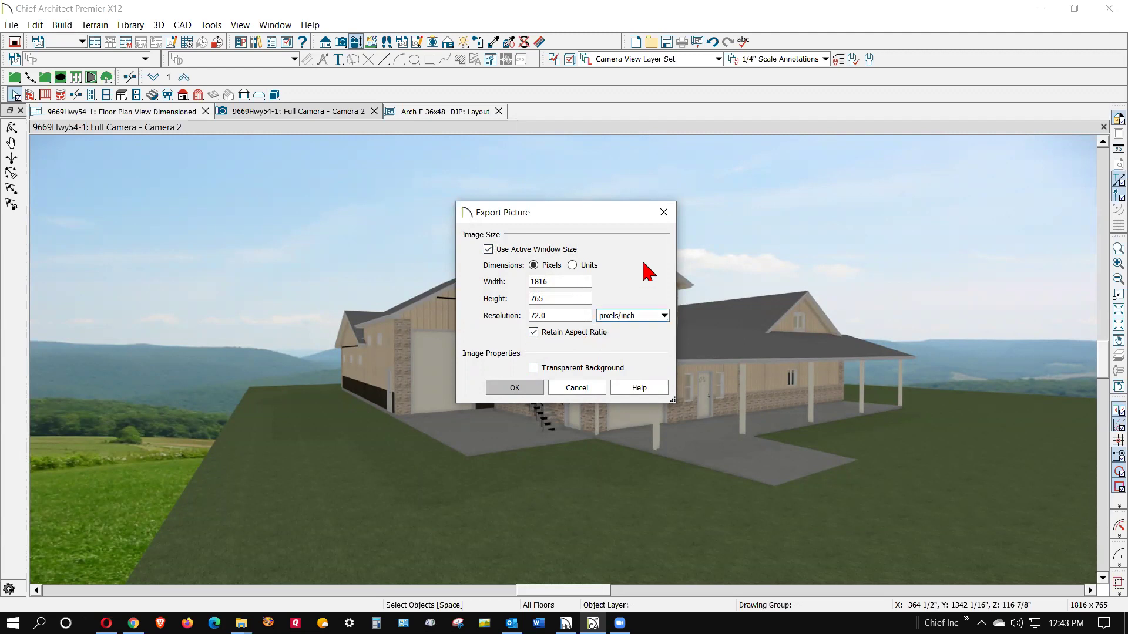
Step: Size the exported picture in units at 66" wide and 100 pixels/inch, and save it to the Desktop as Untitled 1.jpg
left_click(575, 265)
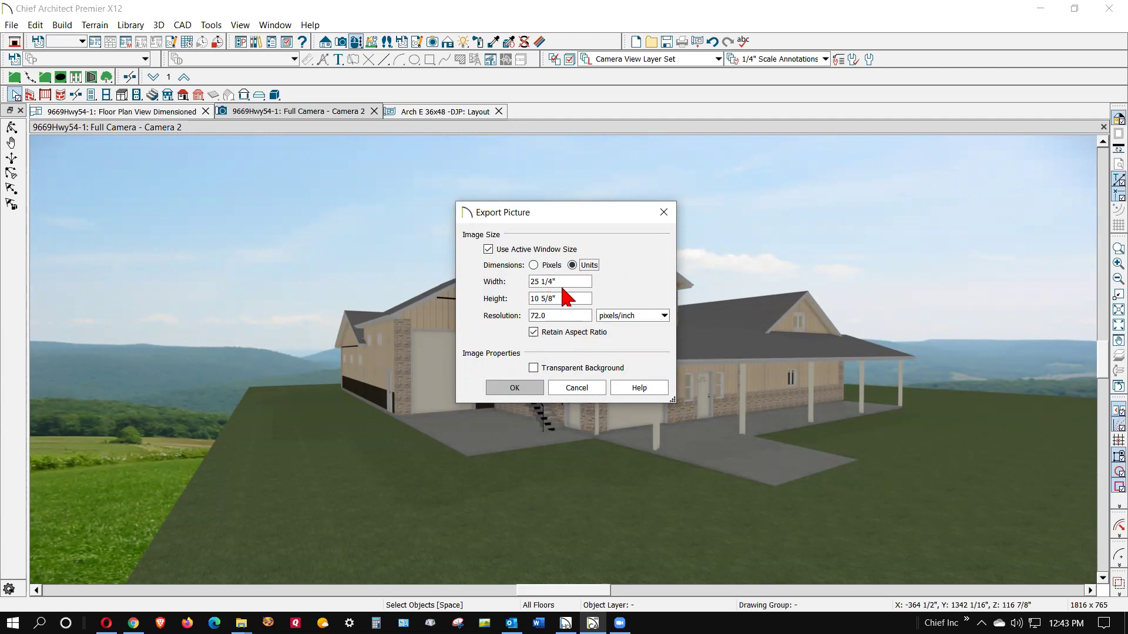
key("Tab")
left_click(550, 282)
type("66")
key("Tab")
left_click(539, 316)
type("100")
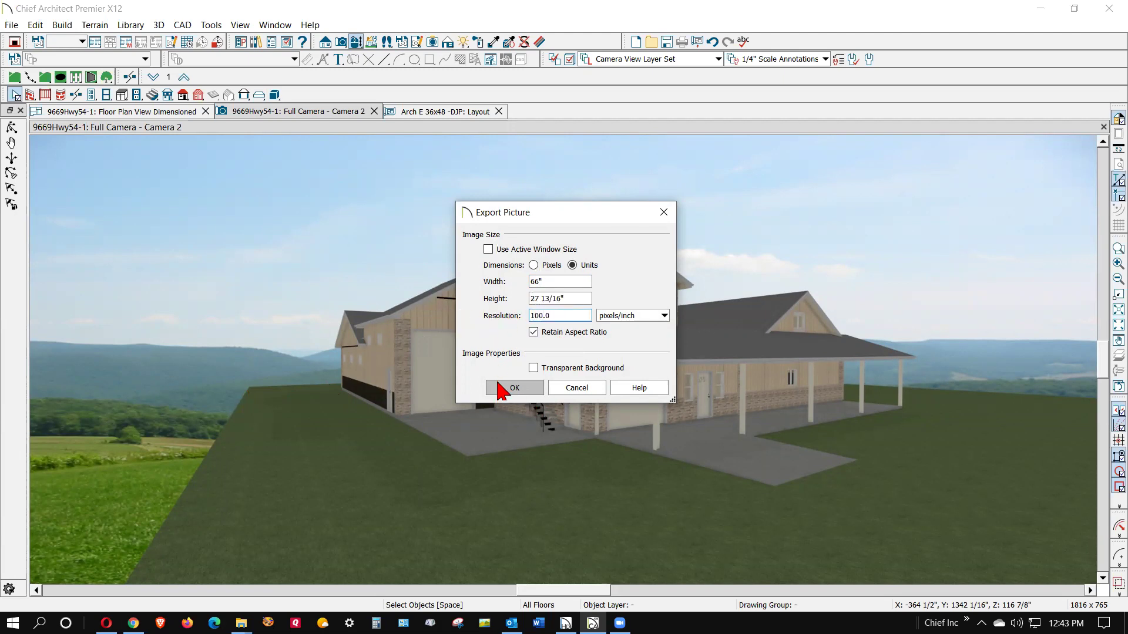
left_click(515, 389)
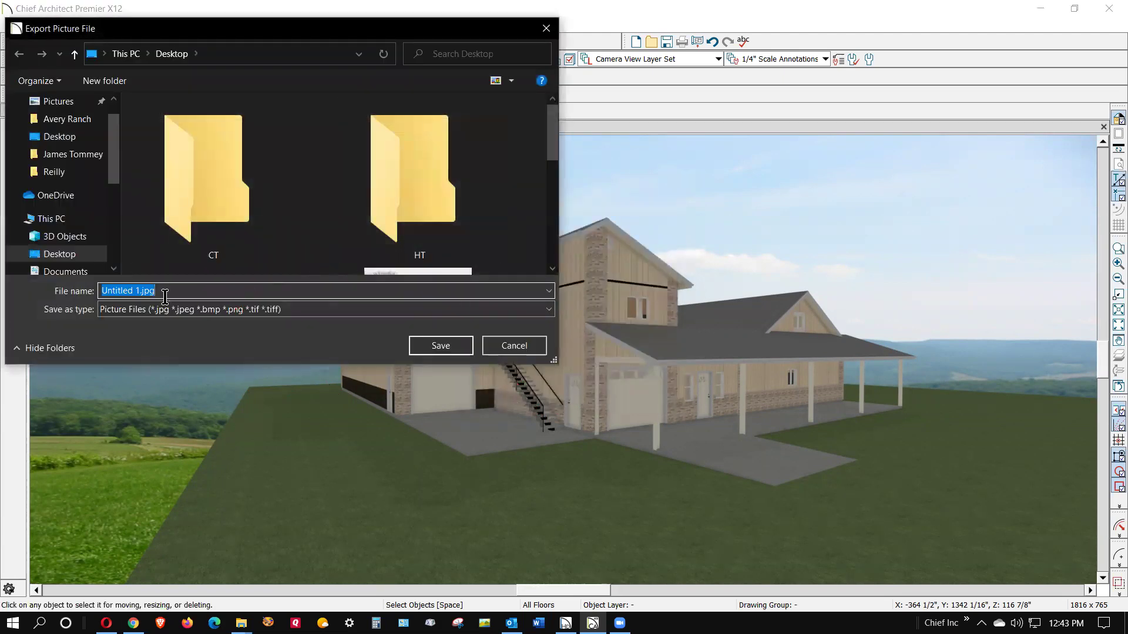
left_click(447, 346)
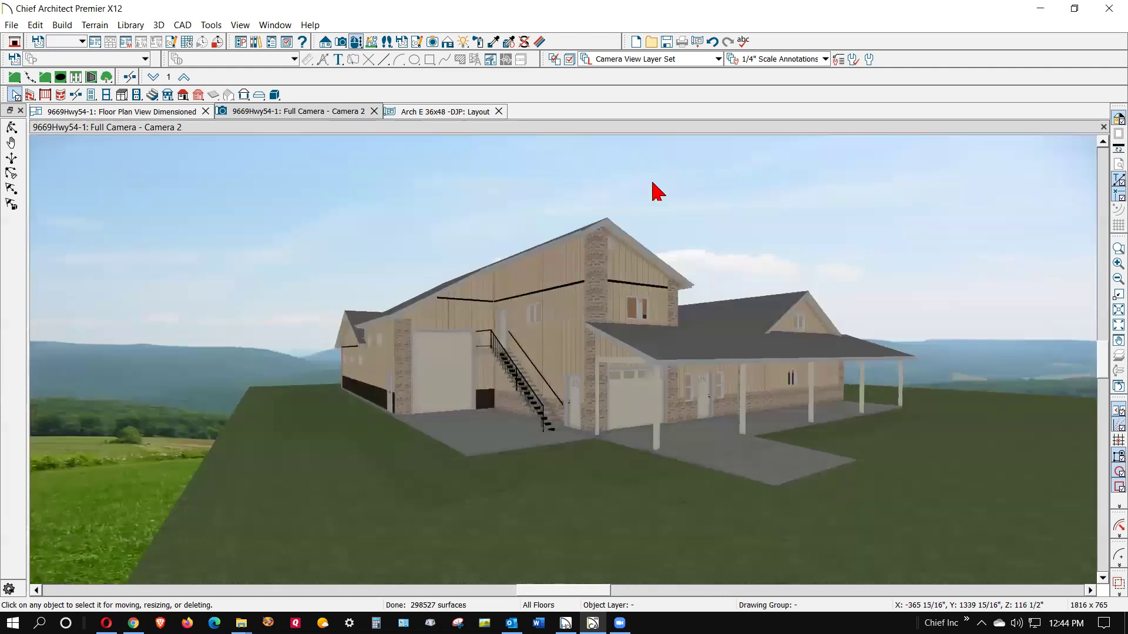
Step: Minimize the Chief Architect window and close the Home Designer Pro 2021 trial to reach the desktop
left_click(1039, 8)
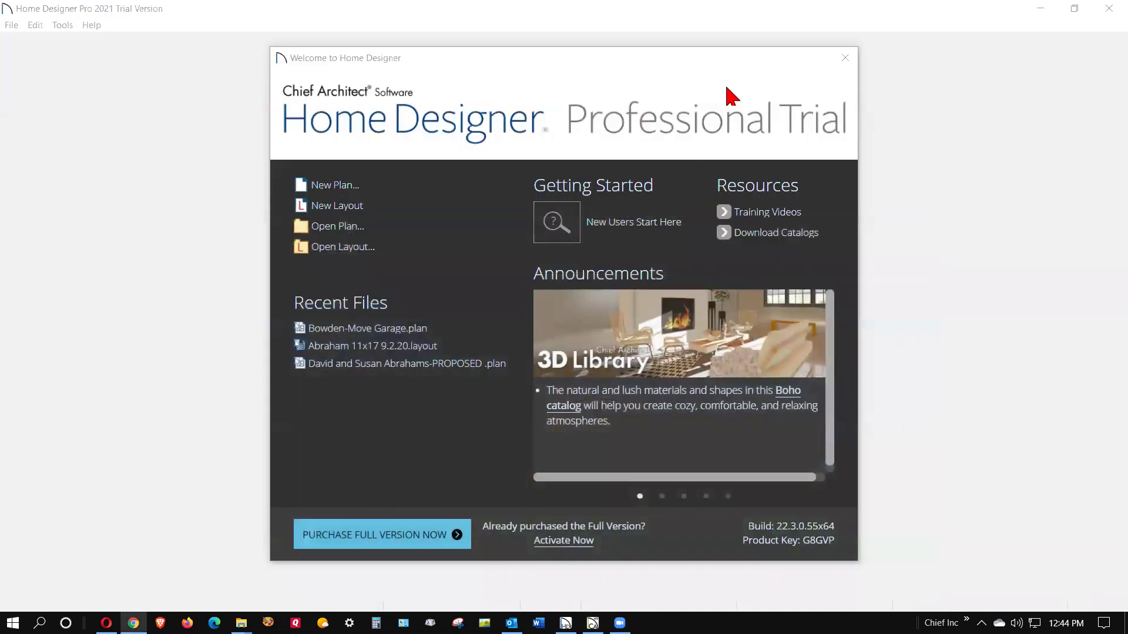
left_click(845, 58)
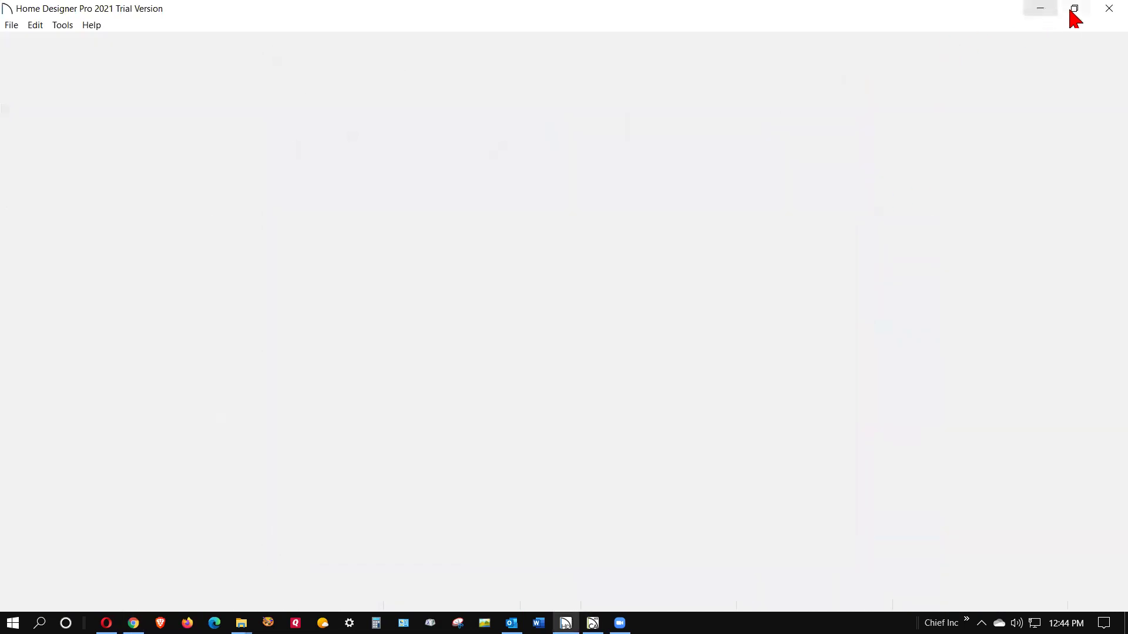
left_click(1107, 10)
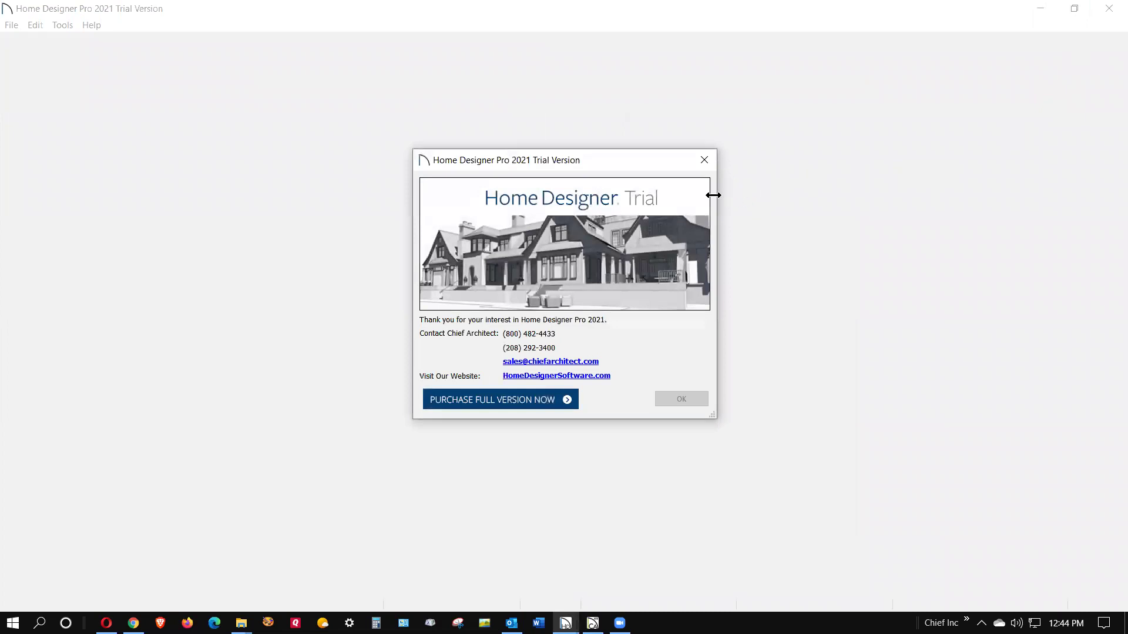
left_click(704, 160)
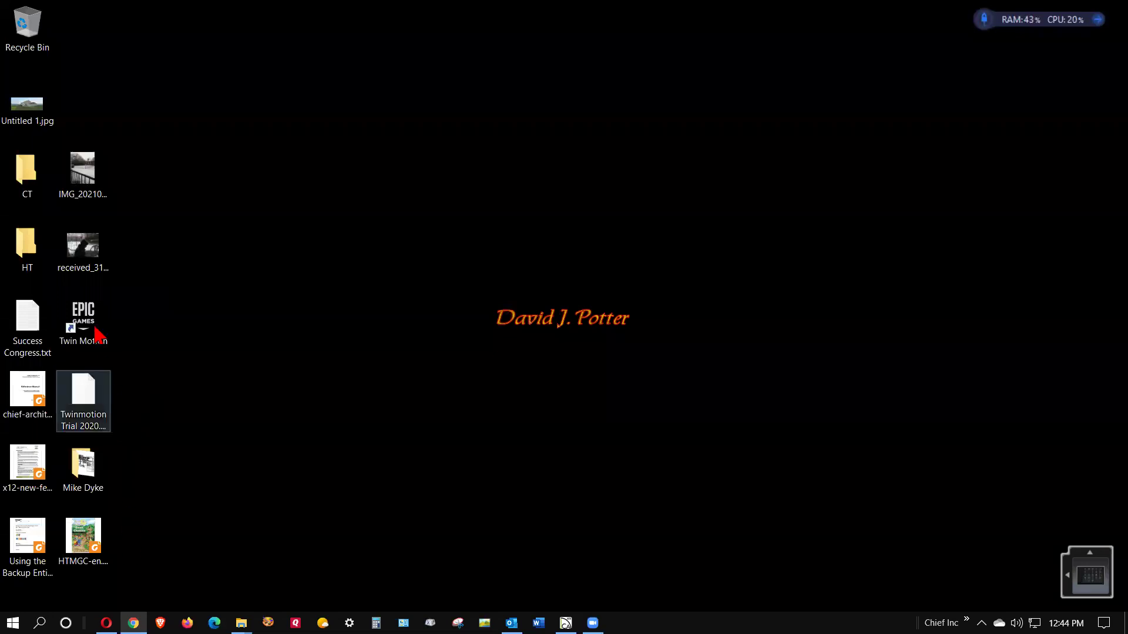
Step: View the exported Untitled 1.jpg in the maximized photo viewer, examining the house's detail up close and as a whole, and close it
left_click(27, 108)
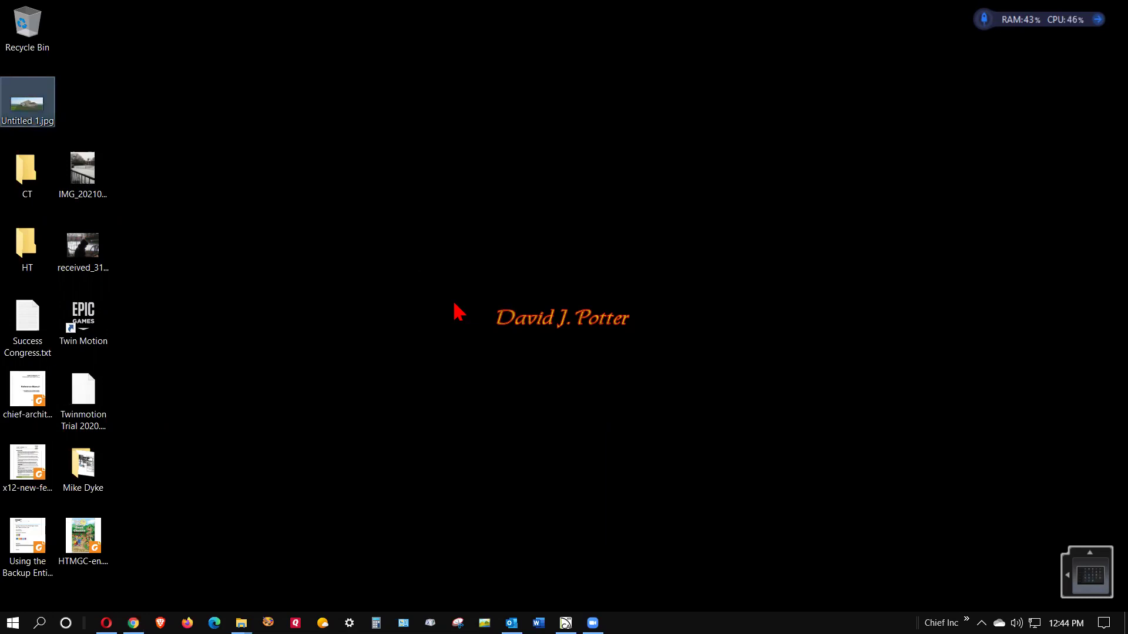
key("Return")
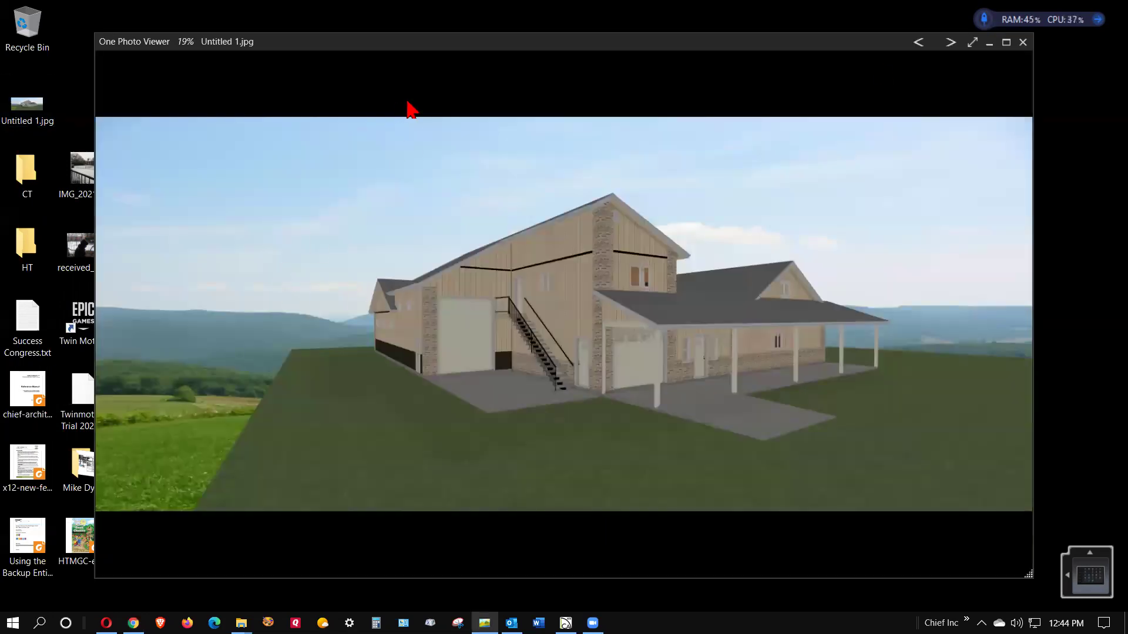
left_click(1007, 43)
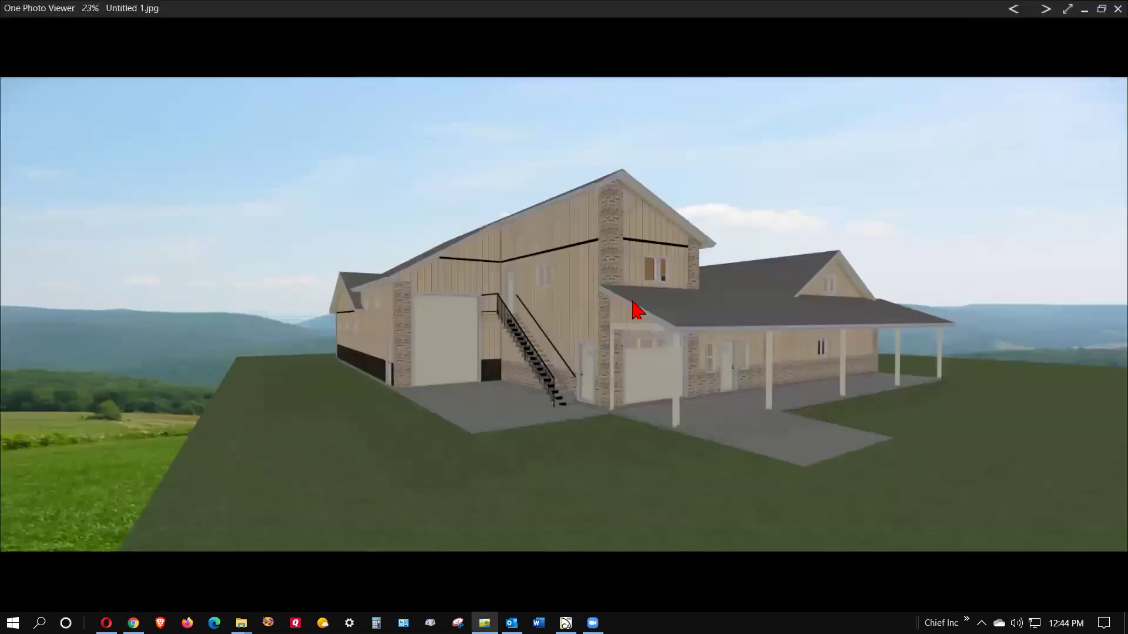
scroll(702, 342, "up", 4)
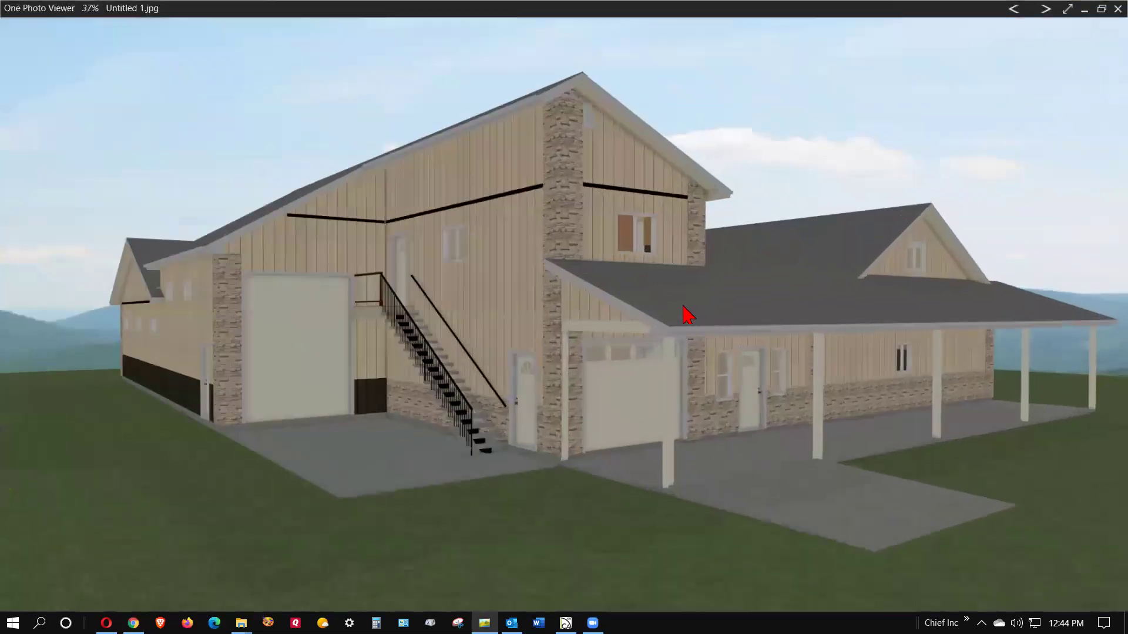
scroll(684, 314, "up", 6)
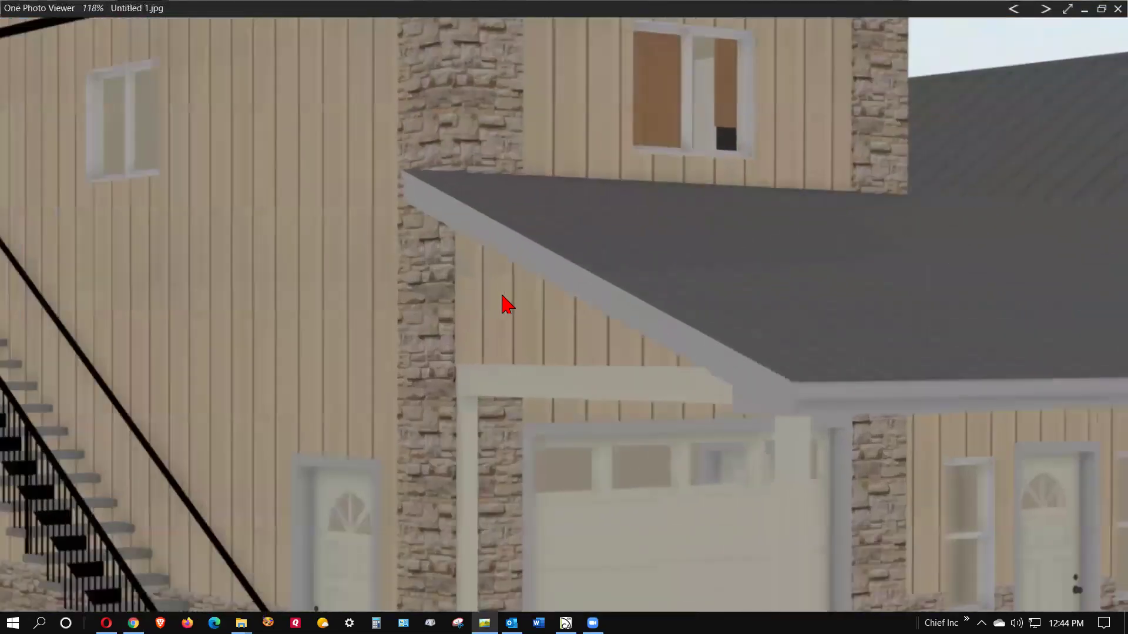
scroll(473, 285, "down", 4)
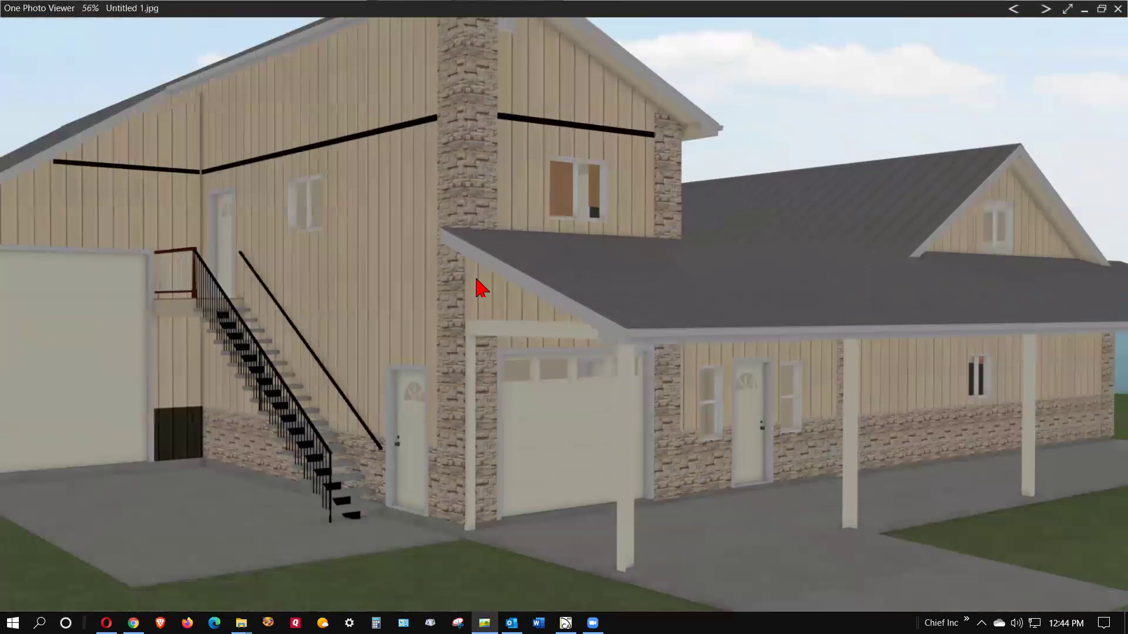
scroll(481, 286, "down", 3)
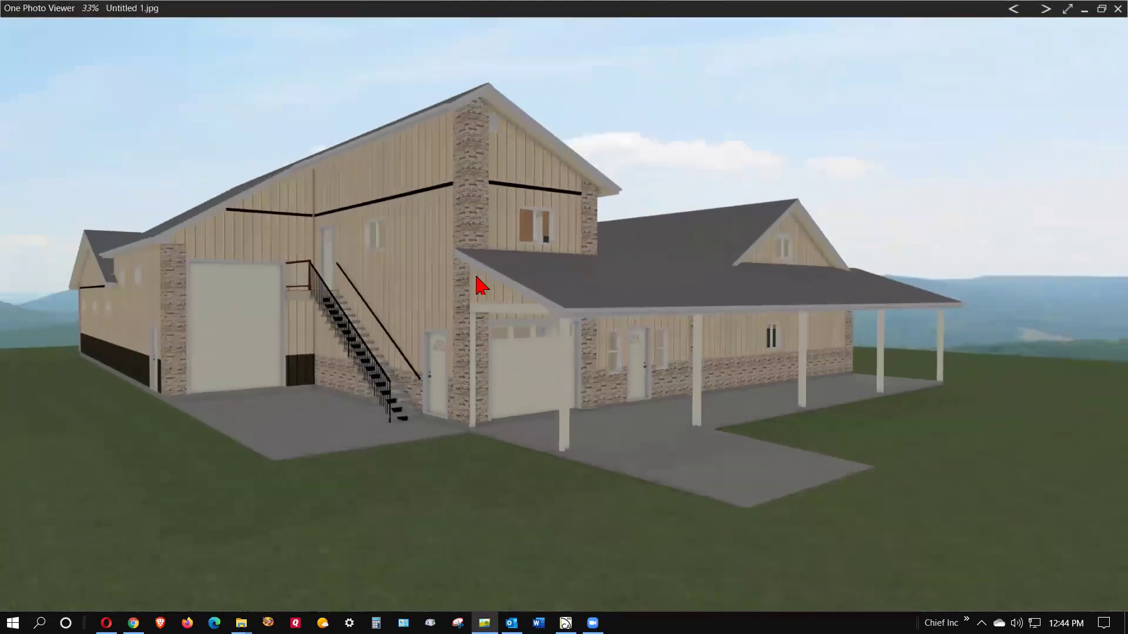
scroll(480, 286, "down", 1)
scroll(481, 286, "up", 1)
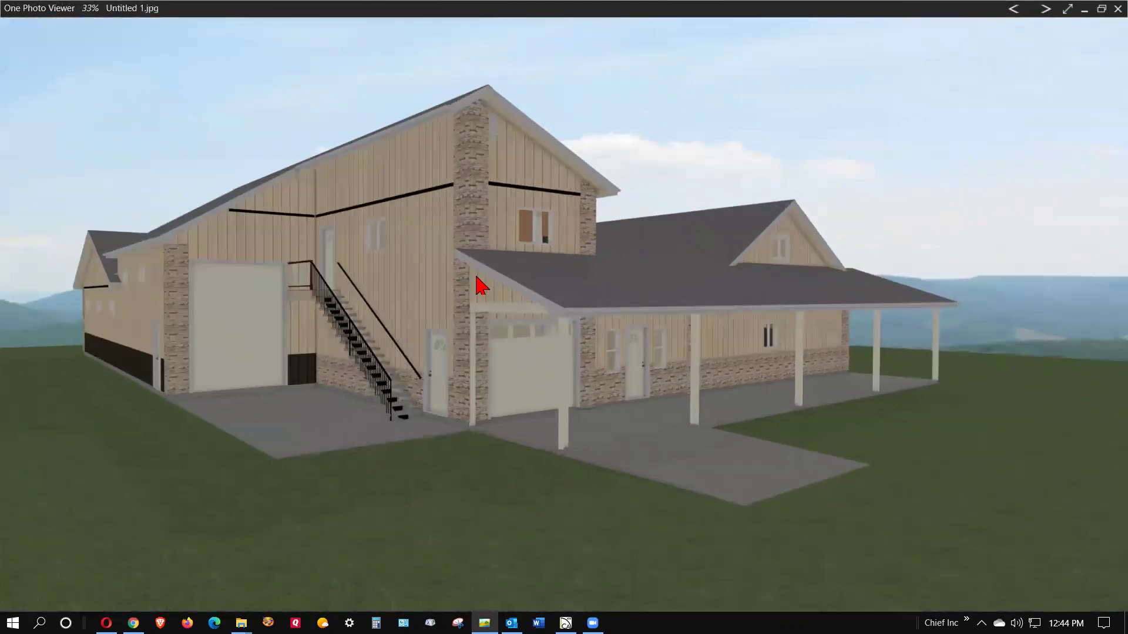
scroll(481, 286, "down", 3)
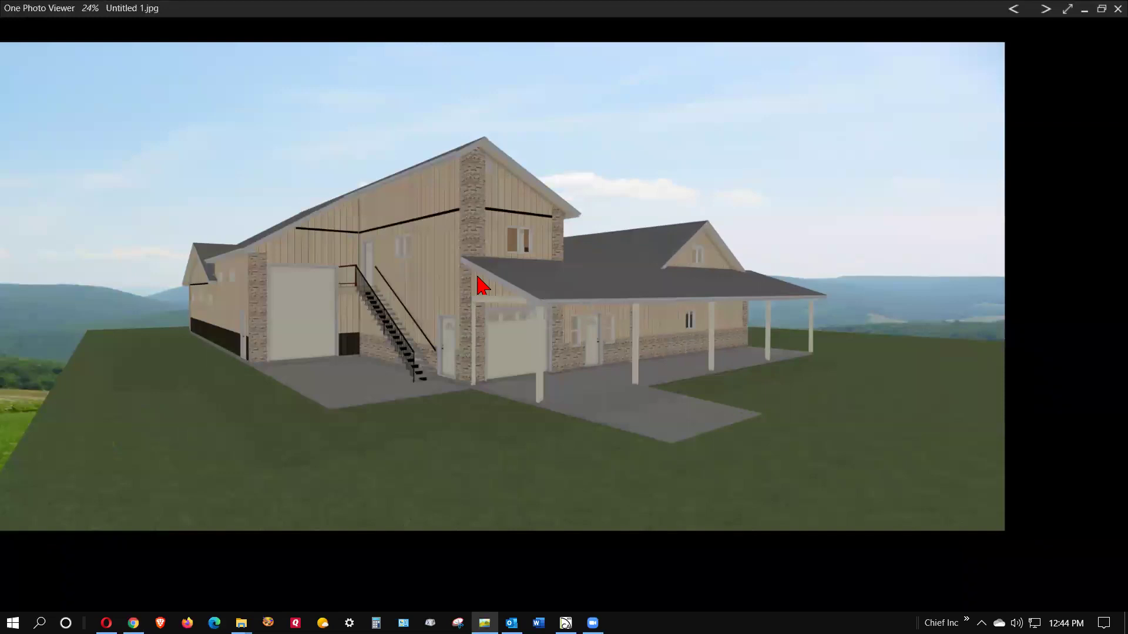
left_click(1116, 9)
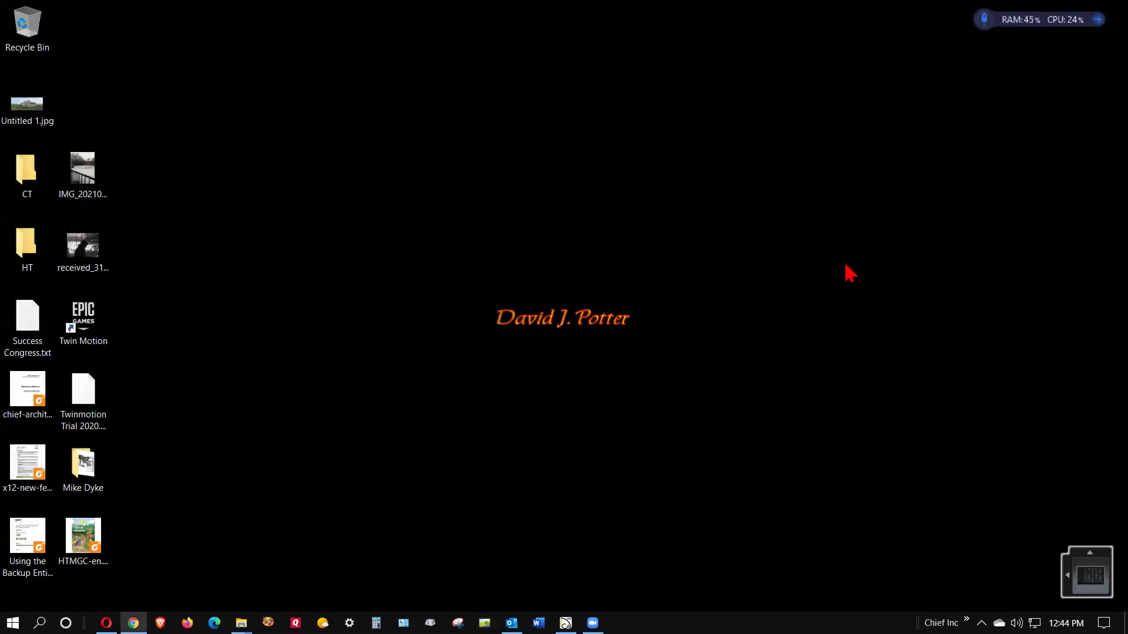
Step: Check the file size of Untitled 1.jpg in its properties
right_click(30, 109)
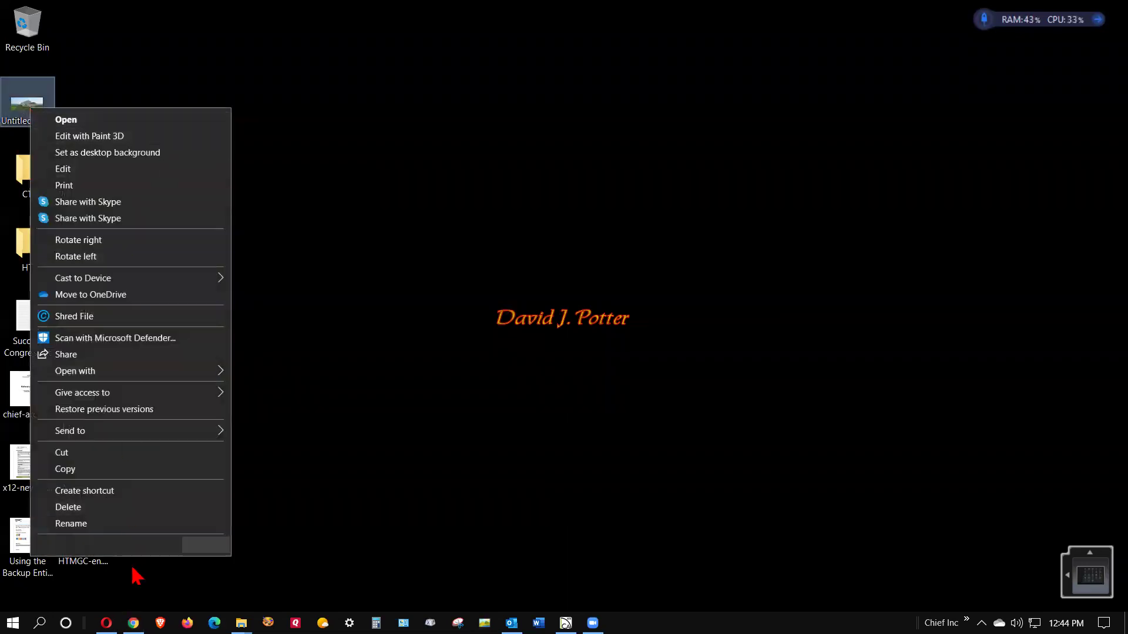
left_click(133, 546)
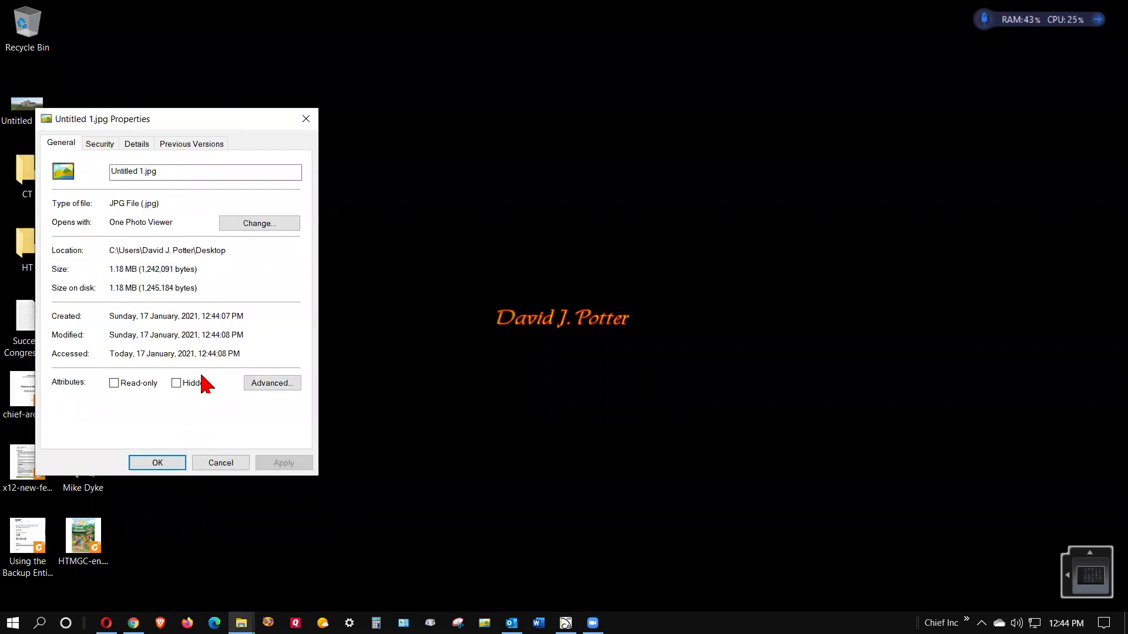
left_click(231, 464)
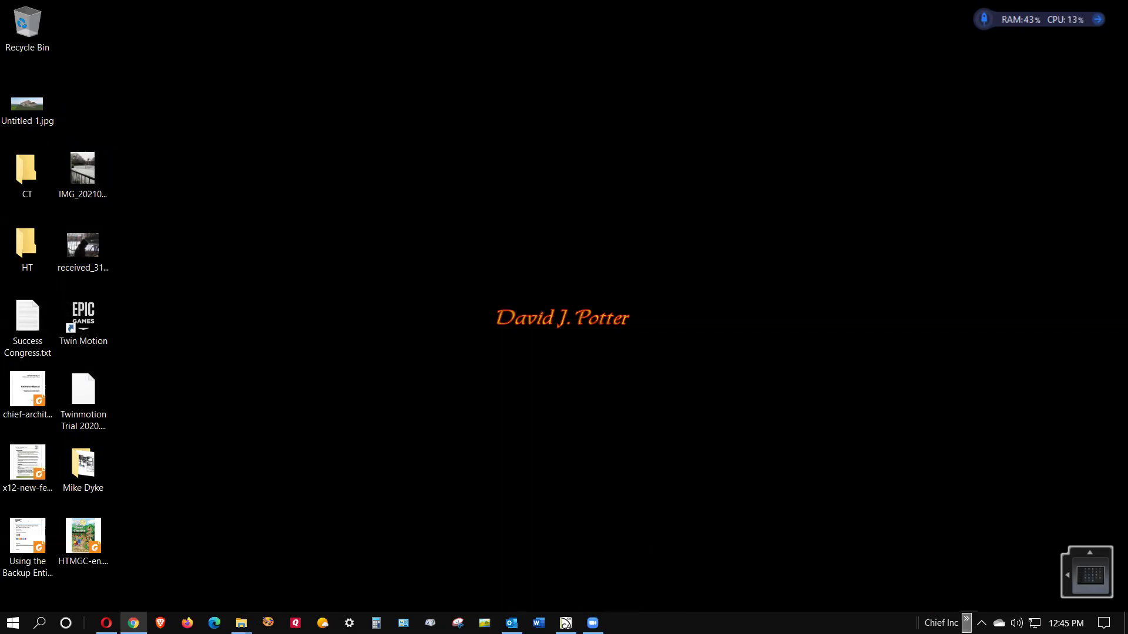
Step: Launch Home Designer Pro 2021 (64 bit) and create a new plan in U.S. units with the Default Style
left_click(966, 622)
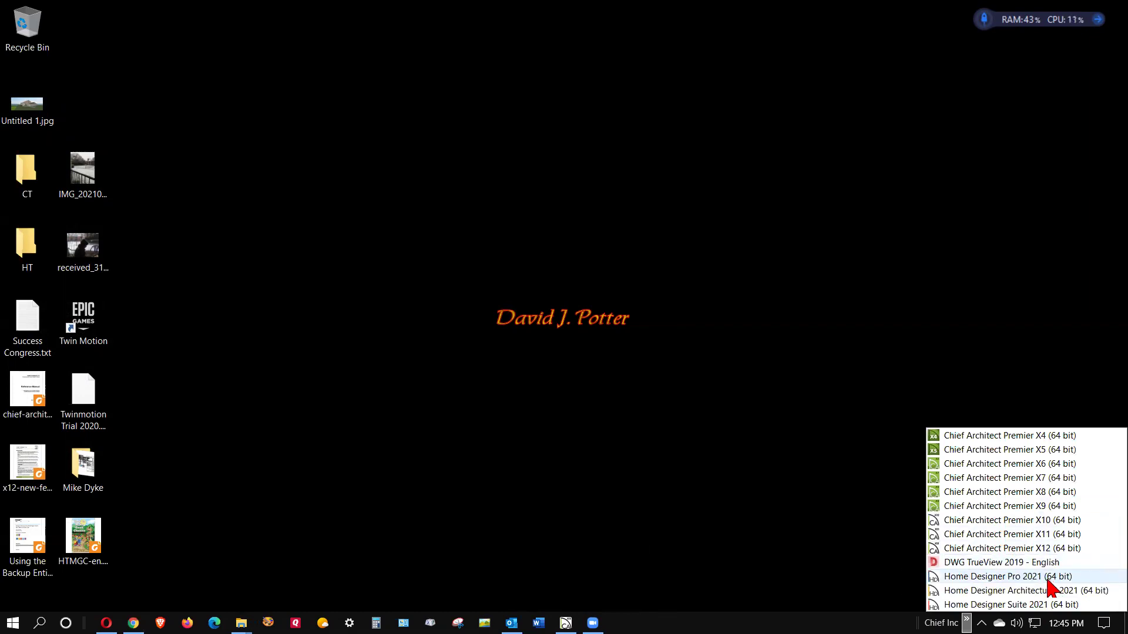
left_click(1036, 578)
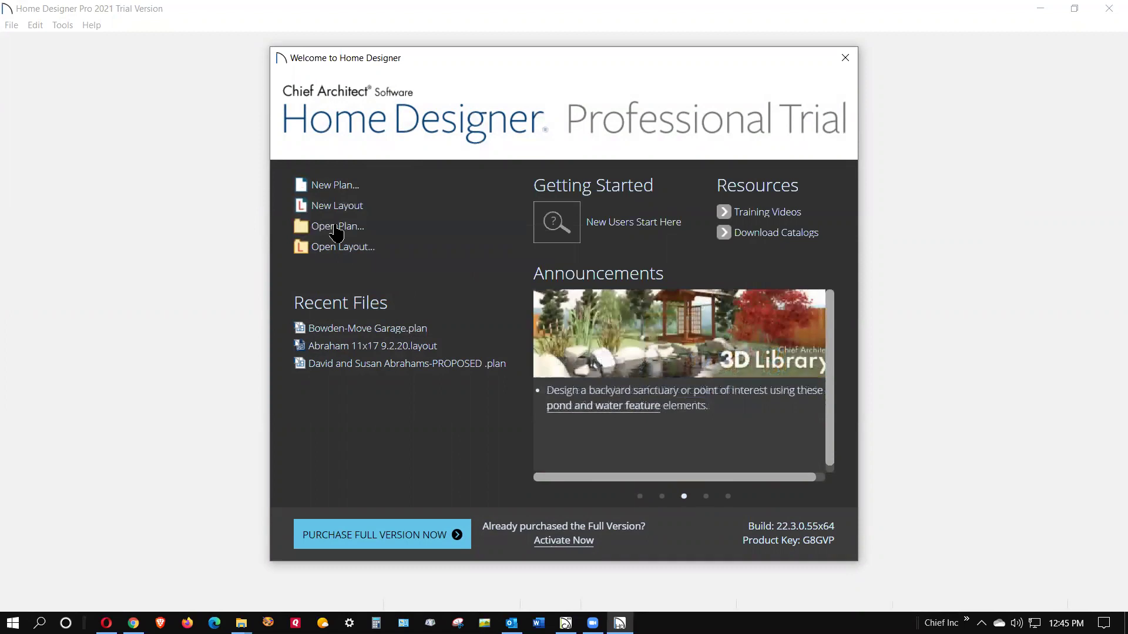
left_click(336, 229)
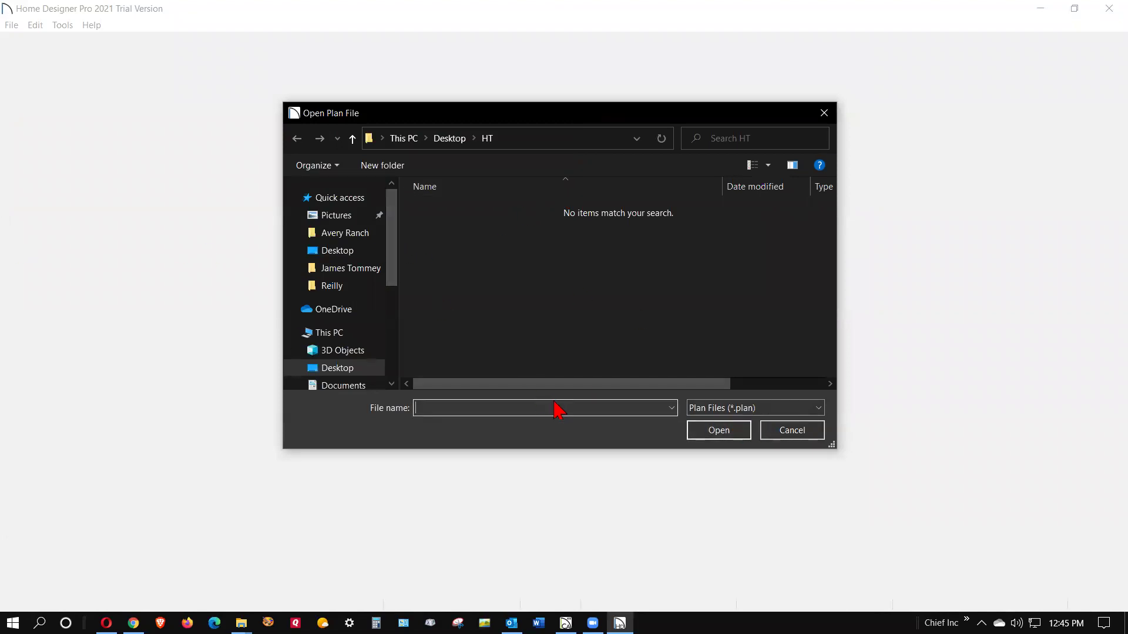
left_click(790, 430)
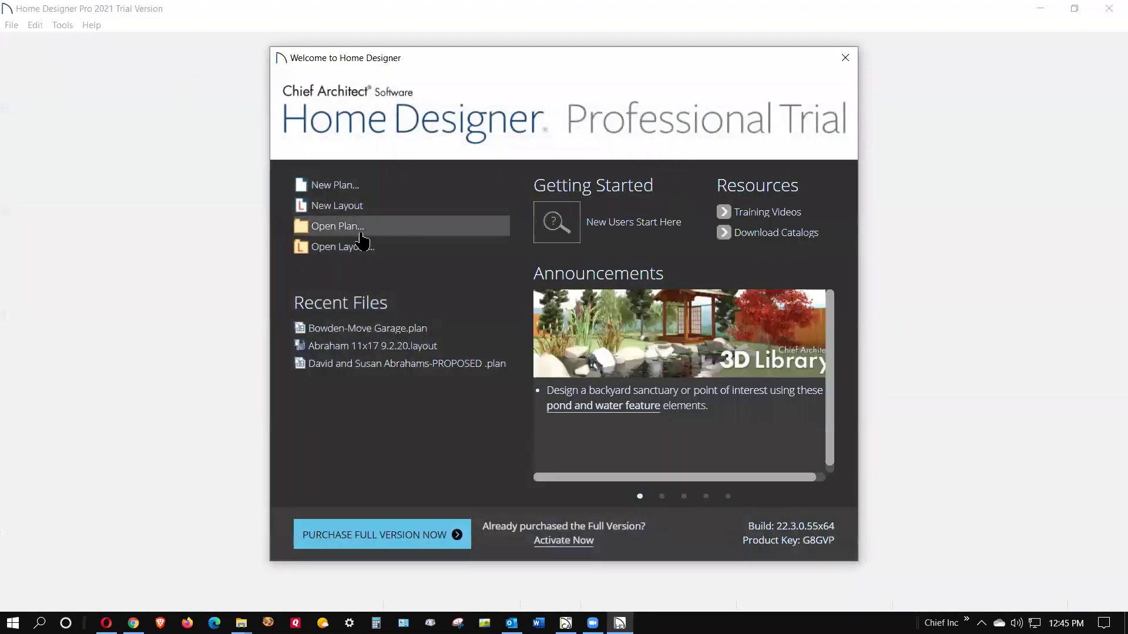
left_click(328, 187)
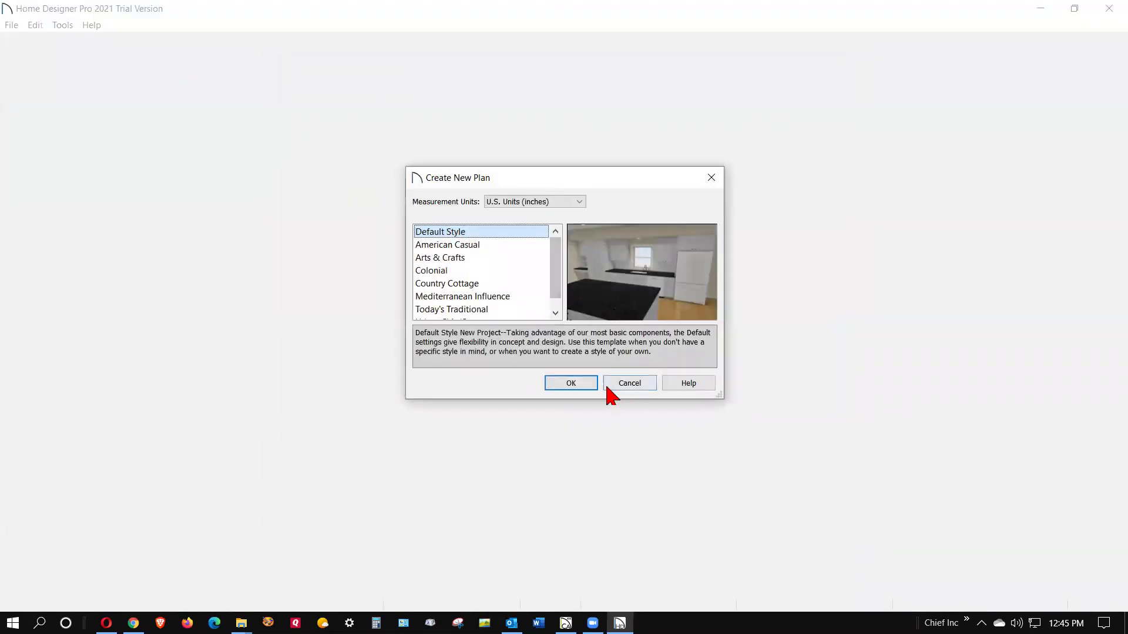
left_click(568, 384)
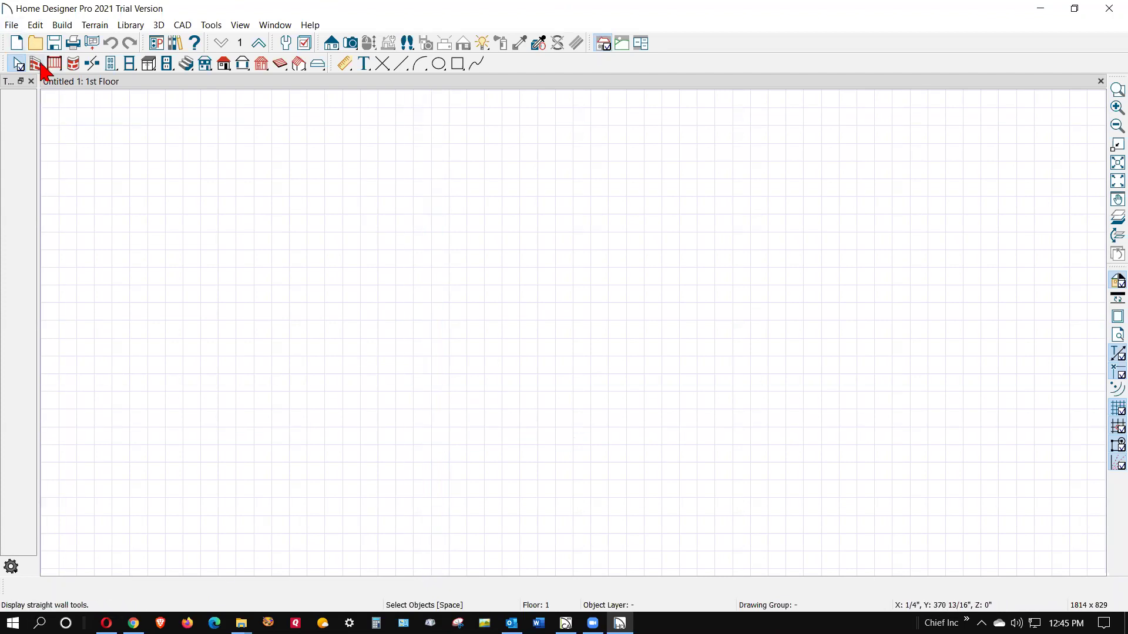
Step: Draw four straight exterior walls as a closed rectangular room about 17'-2" by 10'-4"
left_click(39, 65)
mouse_move(370, 403)
left_mouse_down()
mouse_move(367, 219)
mouse_move(478, 207)
mouse_move(675, 217)
left_mouse_up()
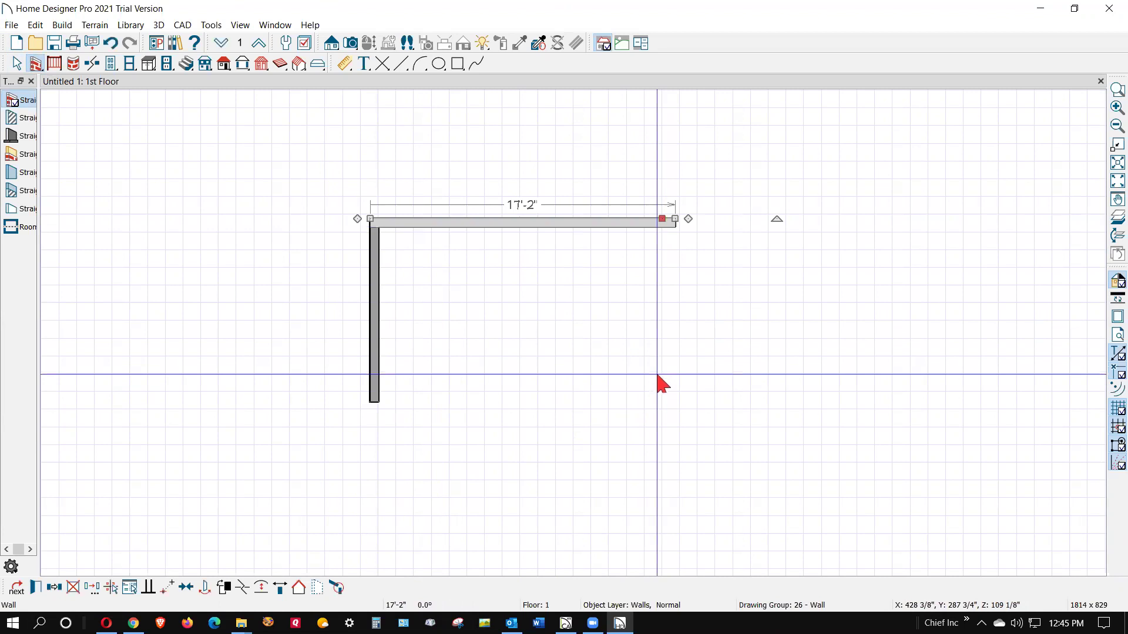
double_click(681, 214)
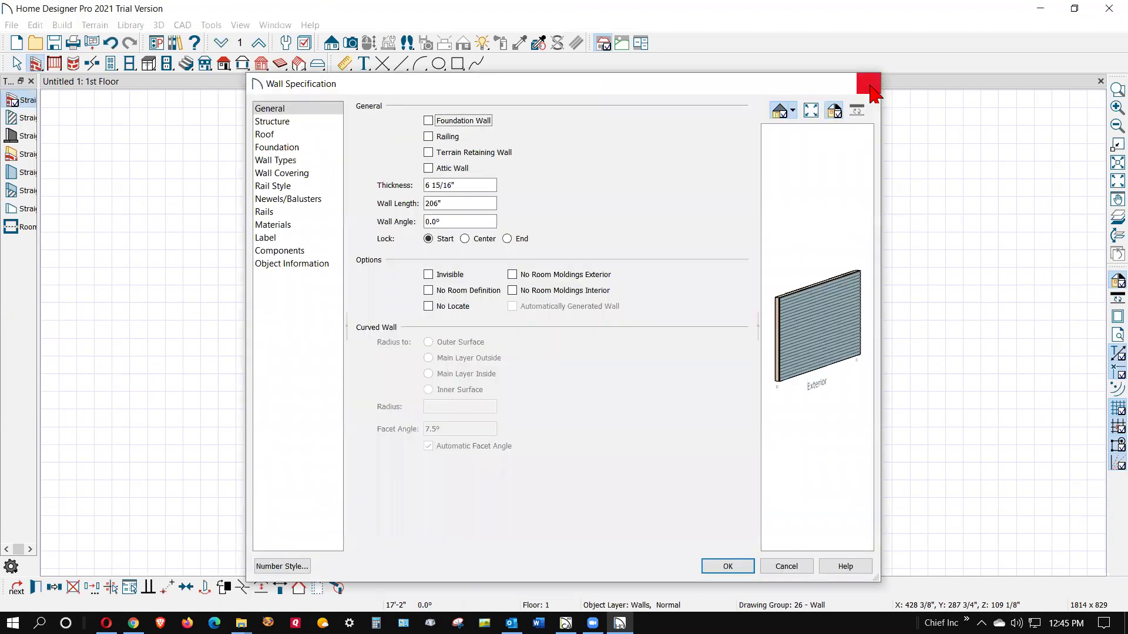
left_click(869, 84)
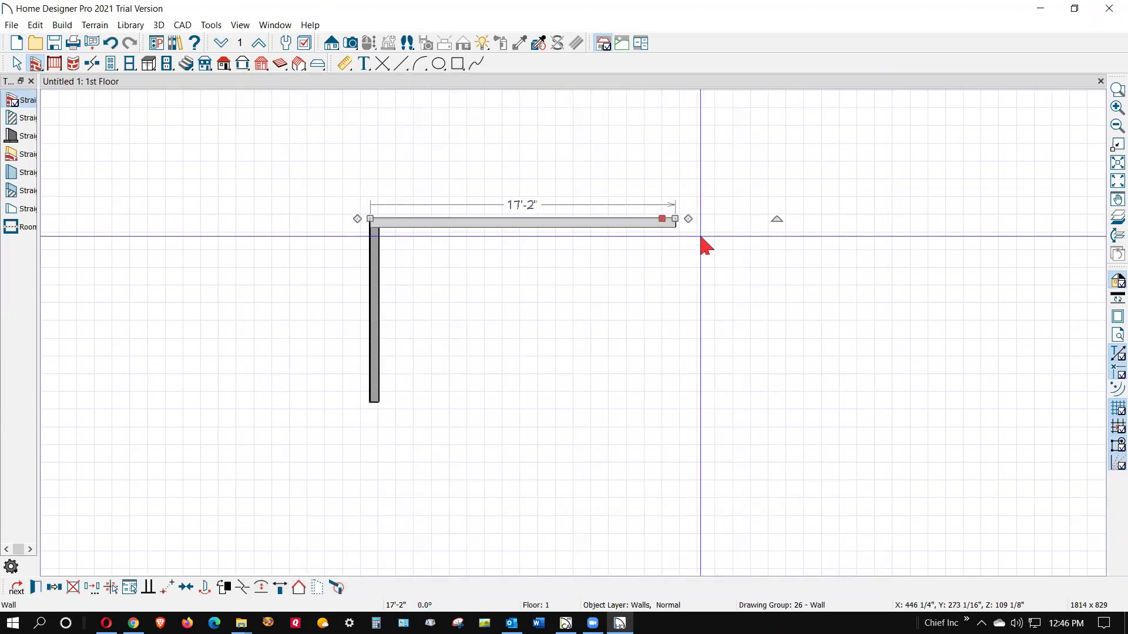
left_click_drag(675, 218, 371, 402)
left_click(675, 399)
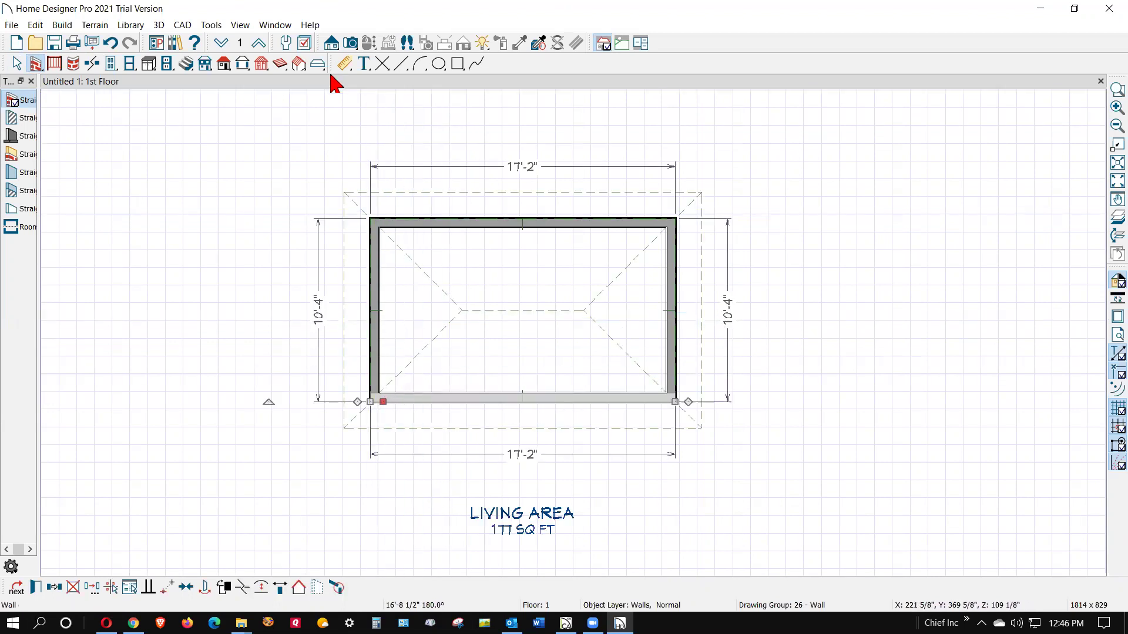
Step: Create a perspective full overview of the building and try to export it as a picture
left_click(351, 43)
left_click(11, 121)
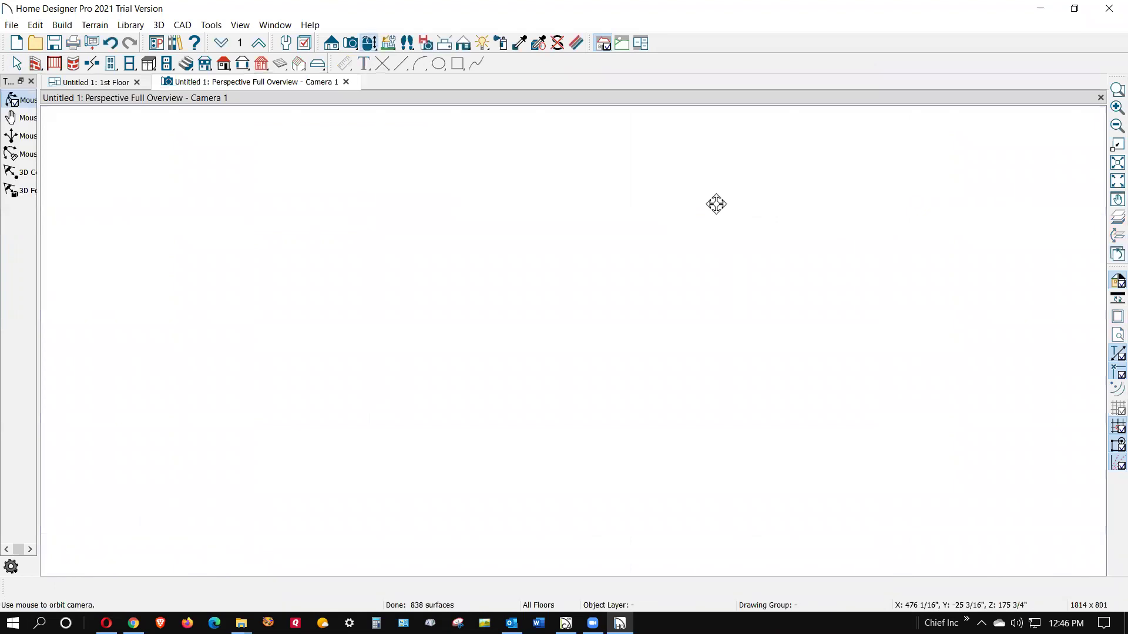
left_click(11, 25)
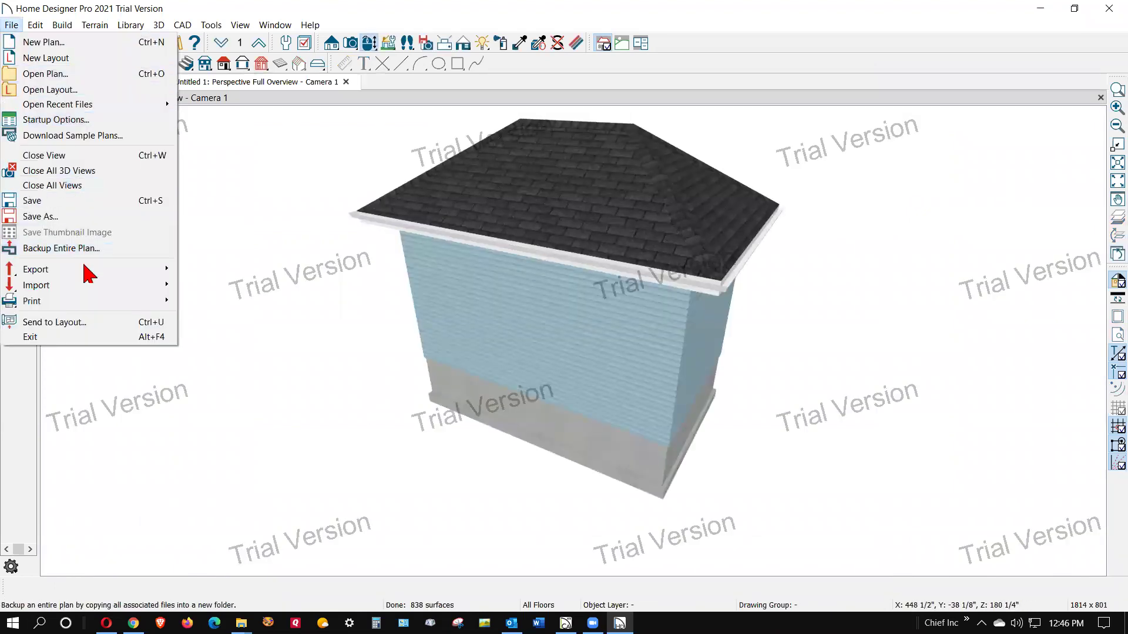
mouse_move(88, 269)
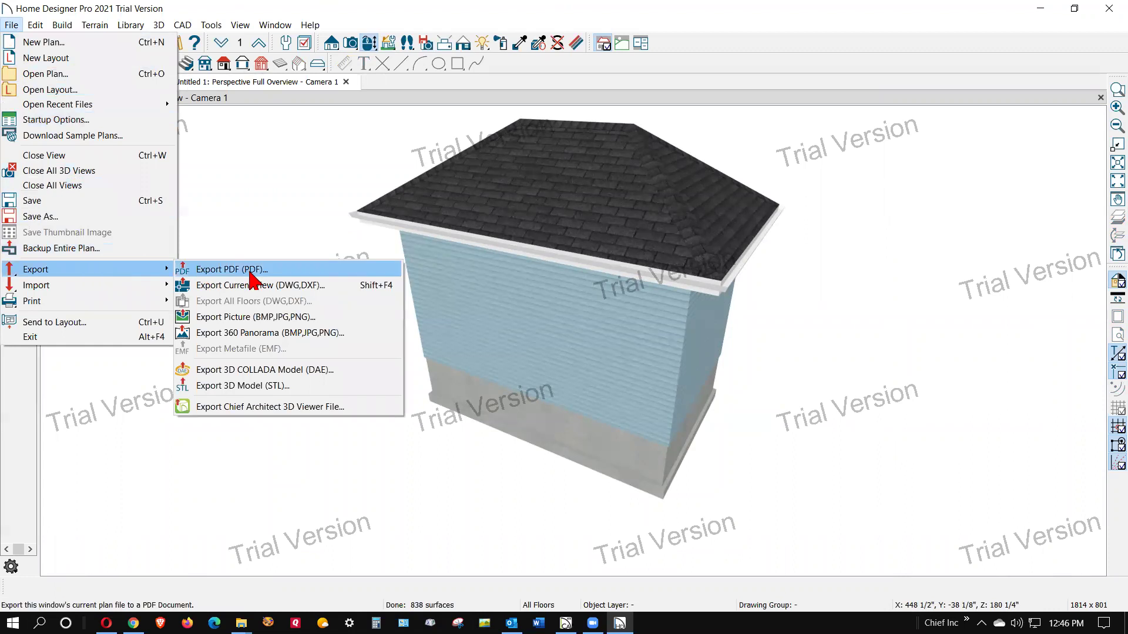
left_click(290, 320)
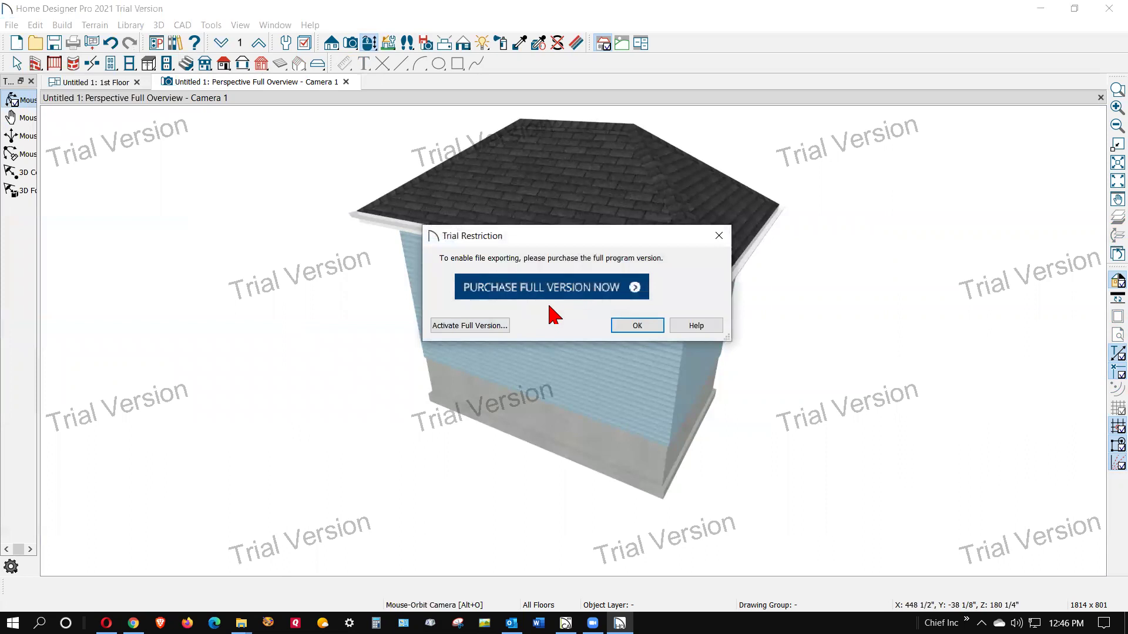
left_click(635, 327)
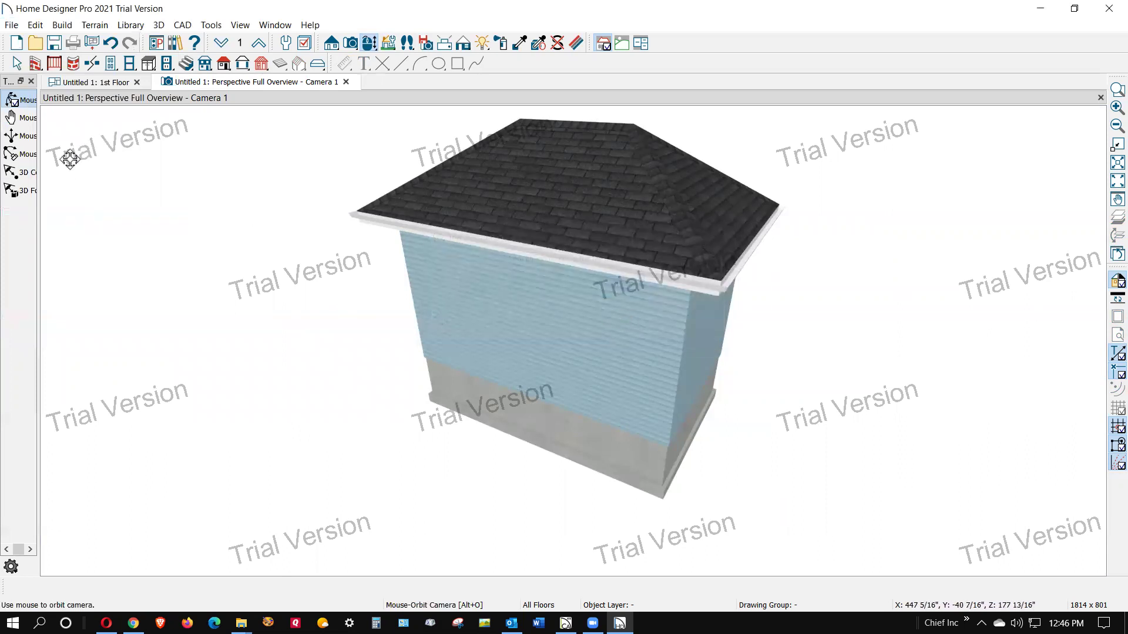
Step: Create a new layout and set its drawing sheet size to ARCH E (36" x 48")
left_click(11, 24)
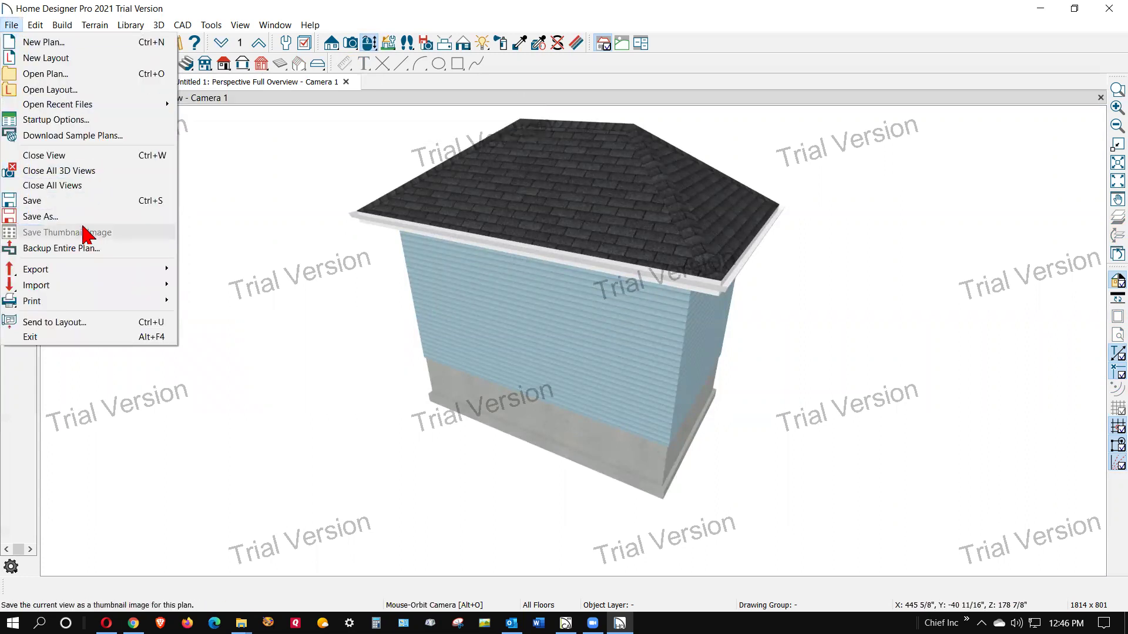
left_click(80, 57)
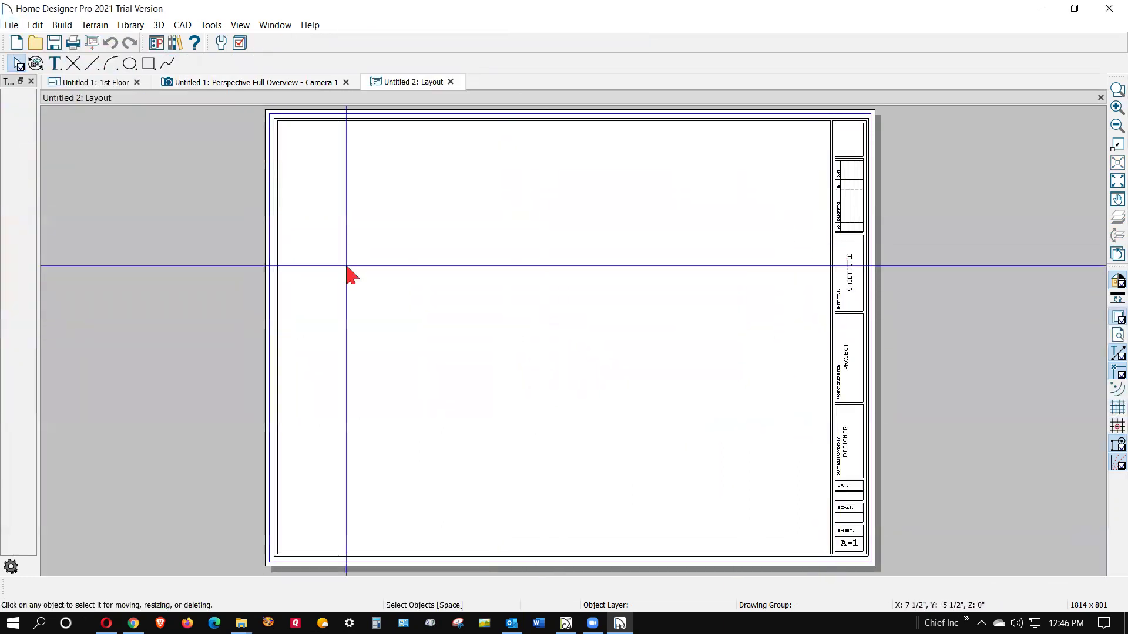
left_click(13, 25)
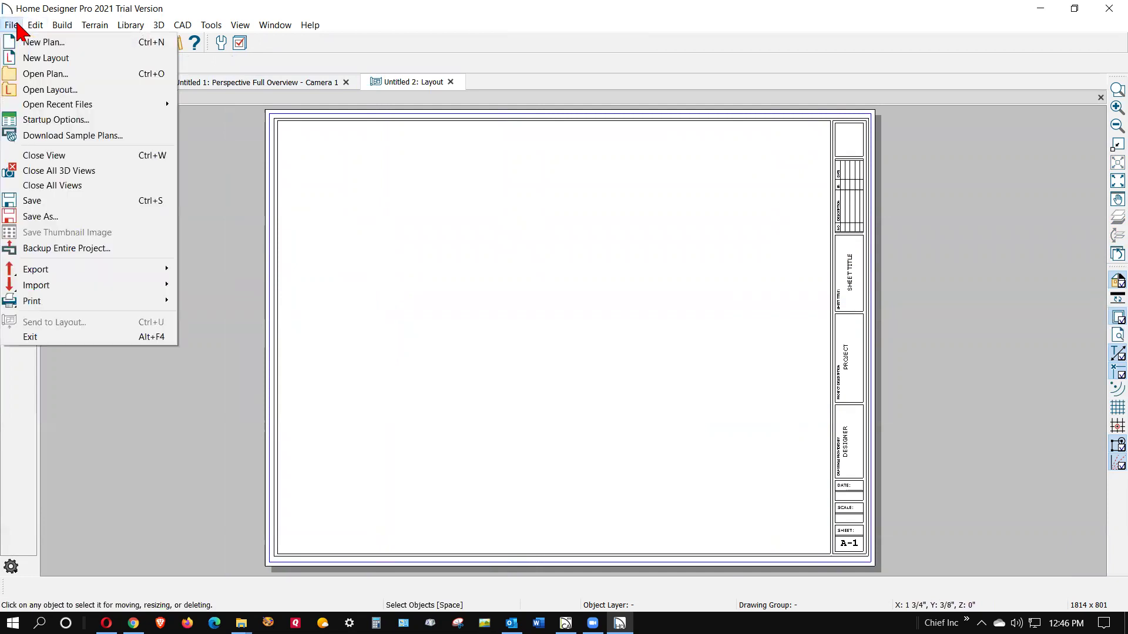
mouse_move(79, 275)
mouse_move(79, 302)
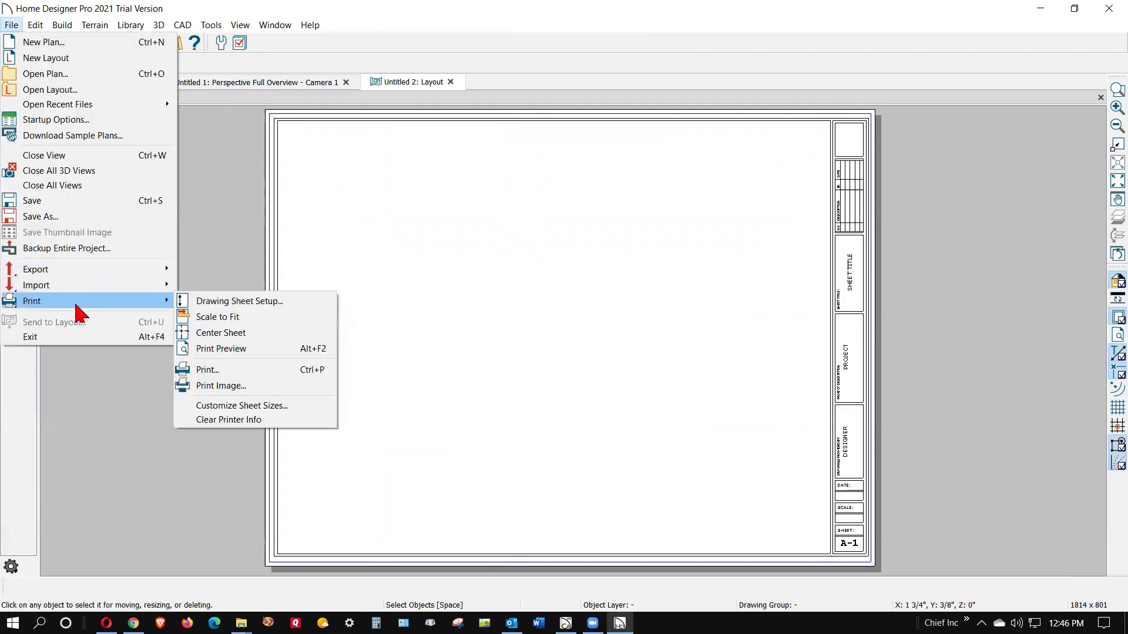
left_click(217, 299)
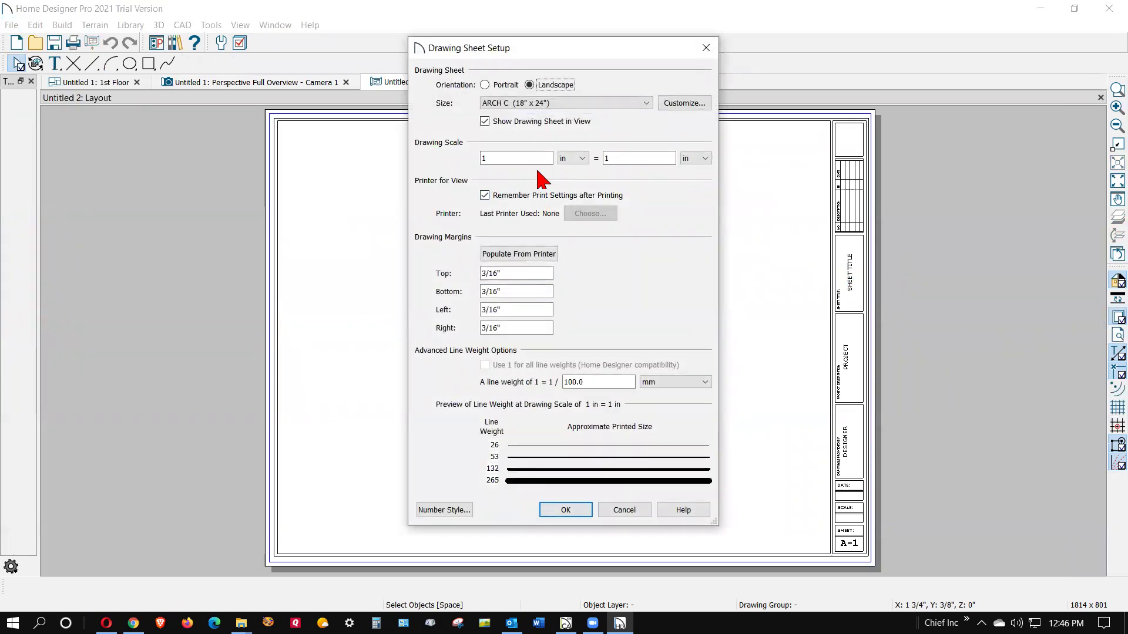
left_click(575, 104)
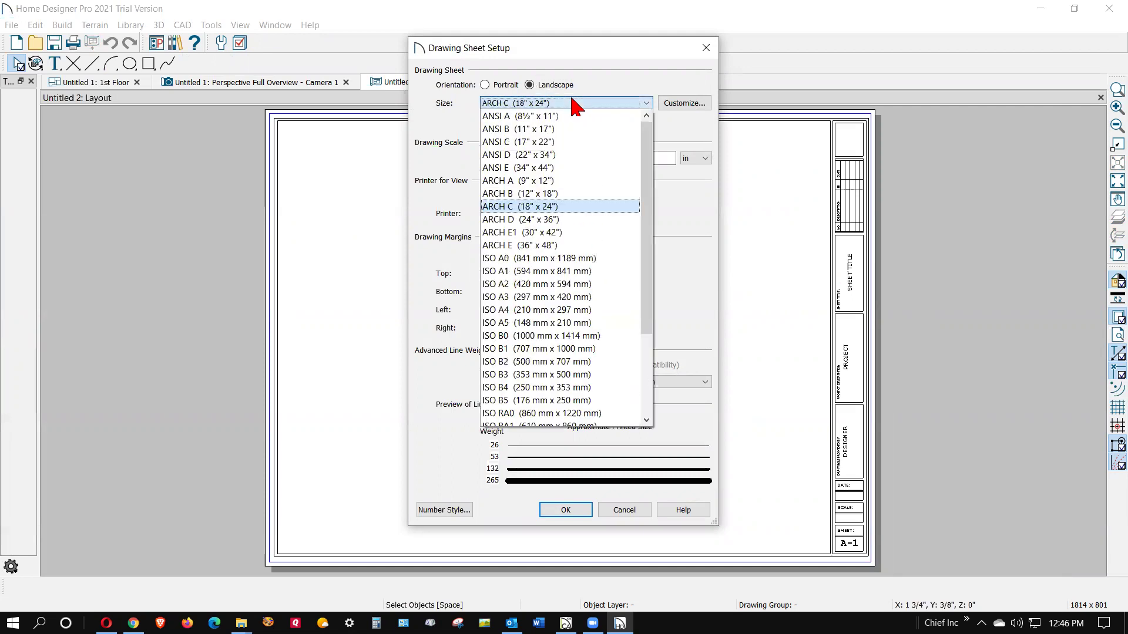
left_click(548, 246)
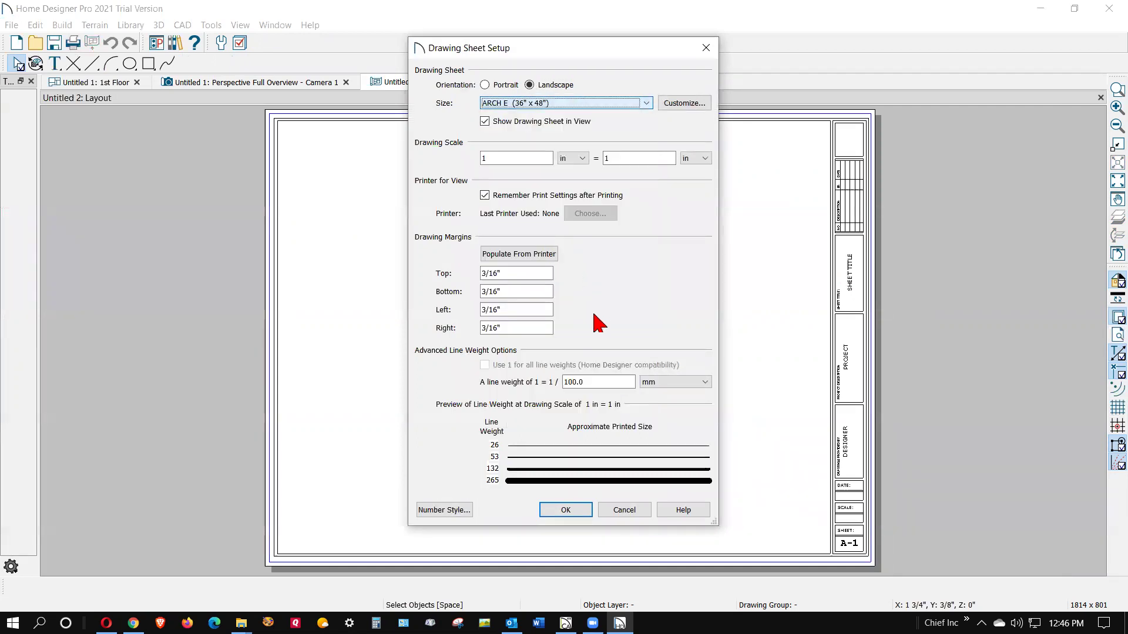
left_click(582, 511)
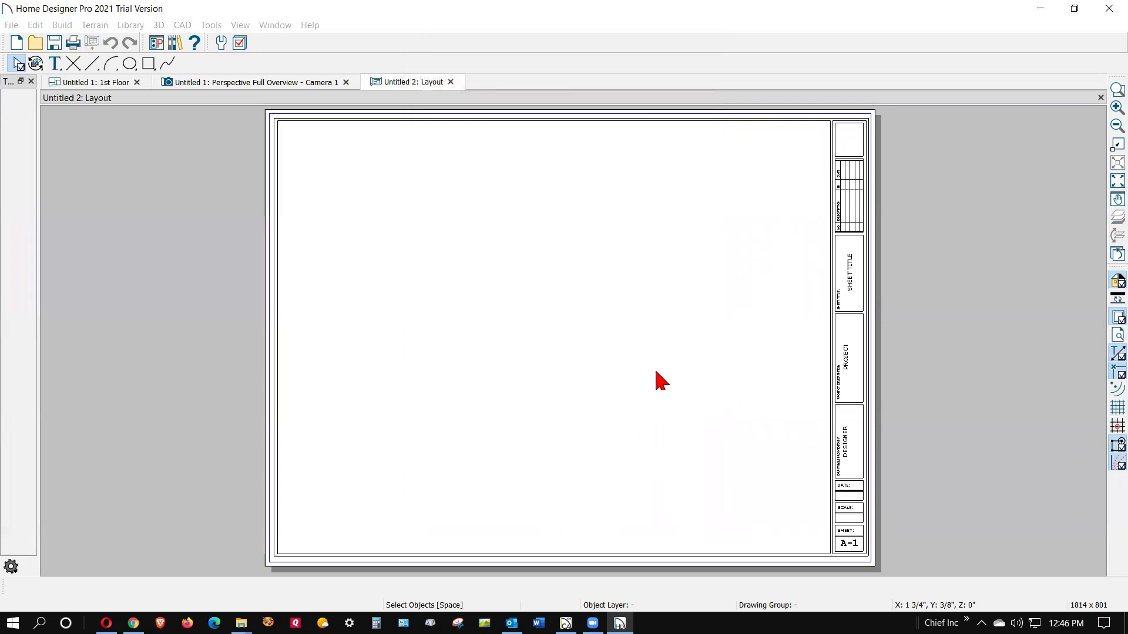
Step: Delete the undersized border and title block from the layout sheet
scroll(656, 377, "down", 5)
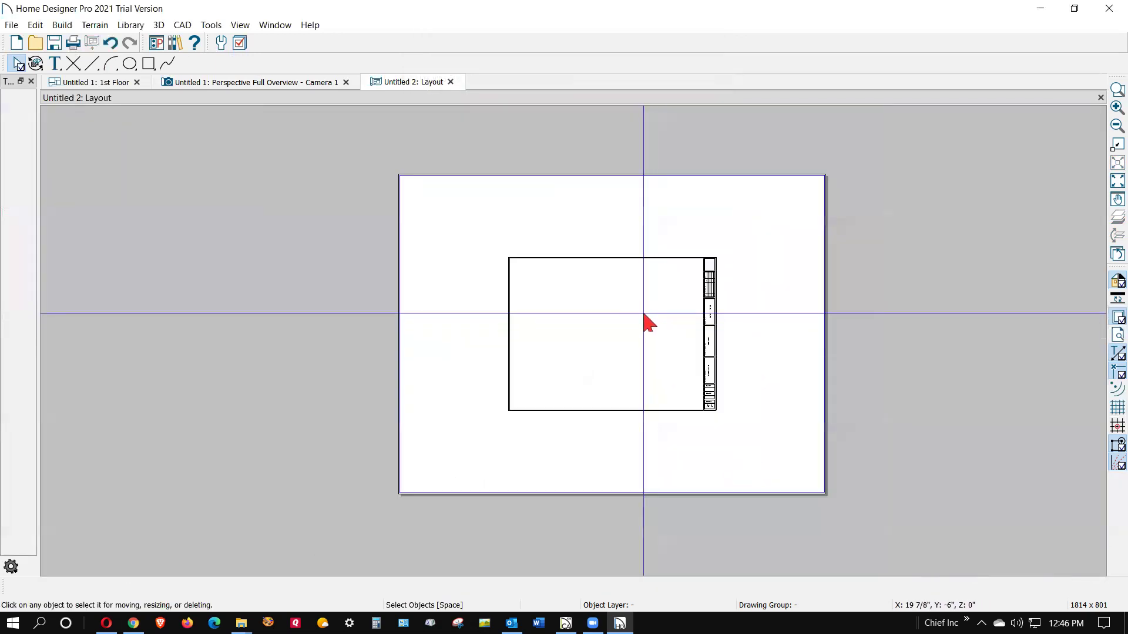
left_click_drag(494, 247, 749, 440)
key("Delete")
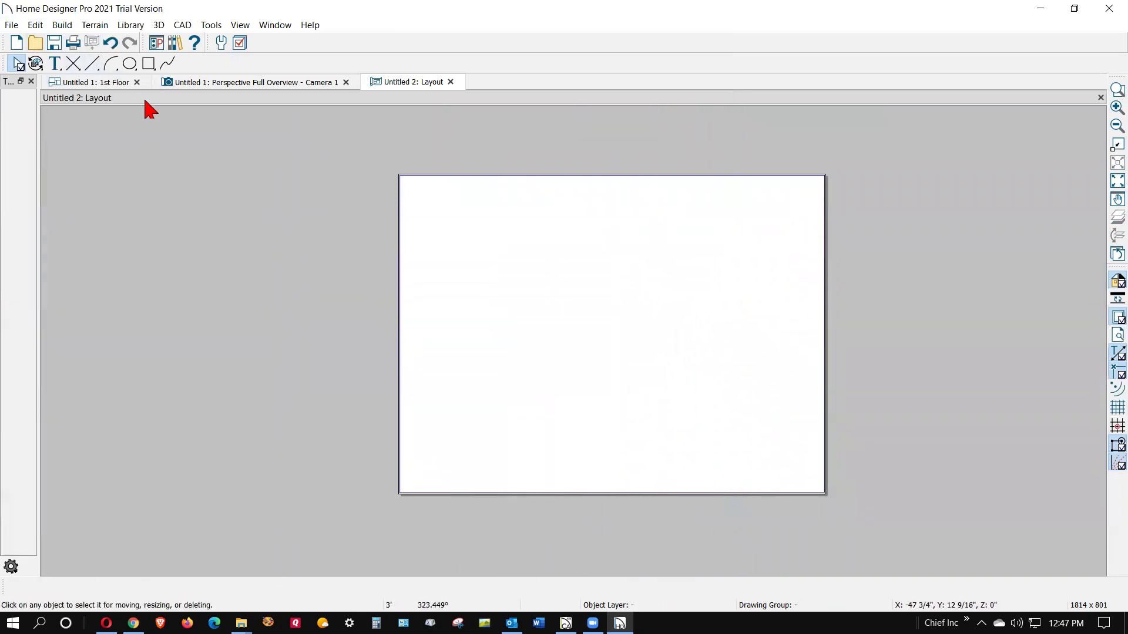
Step: Send the perspective overview, framed more closely around the building, to the layout with the Current Screen As Image option
left_click(210, 86)
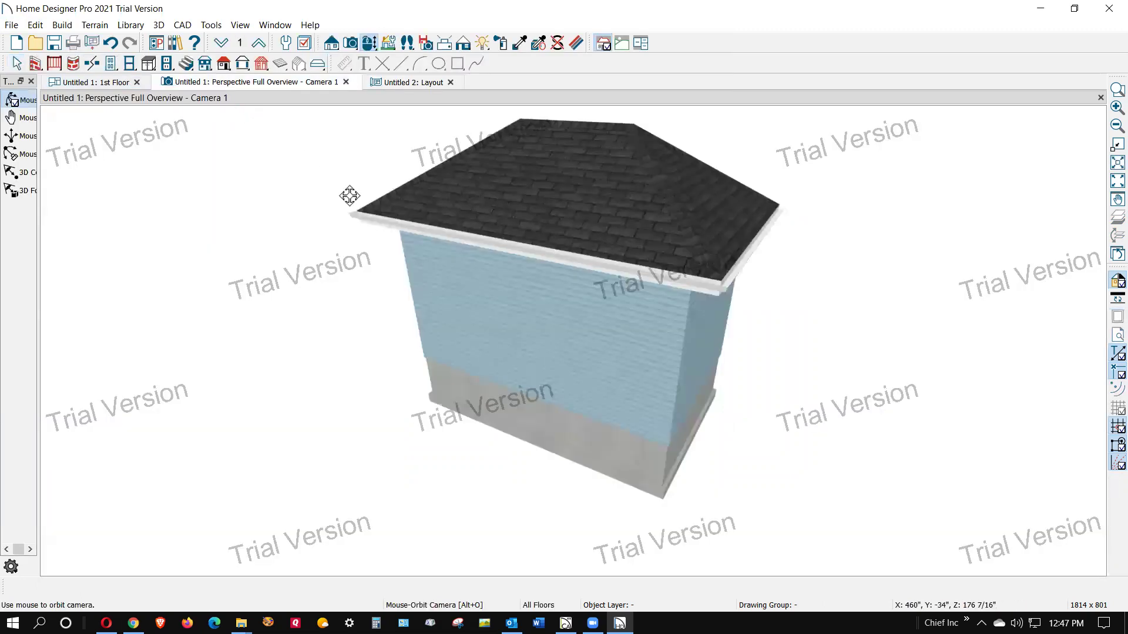
left_click(18, 25)
left_click(18, 24)
left_click_drag(674, 359, 669, 344)
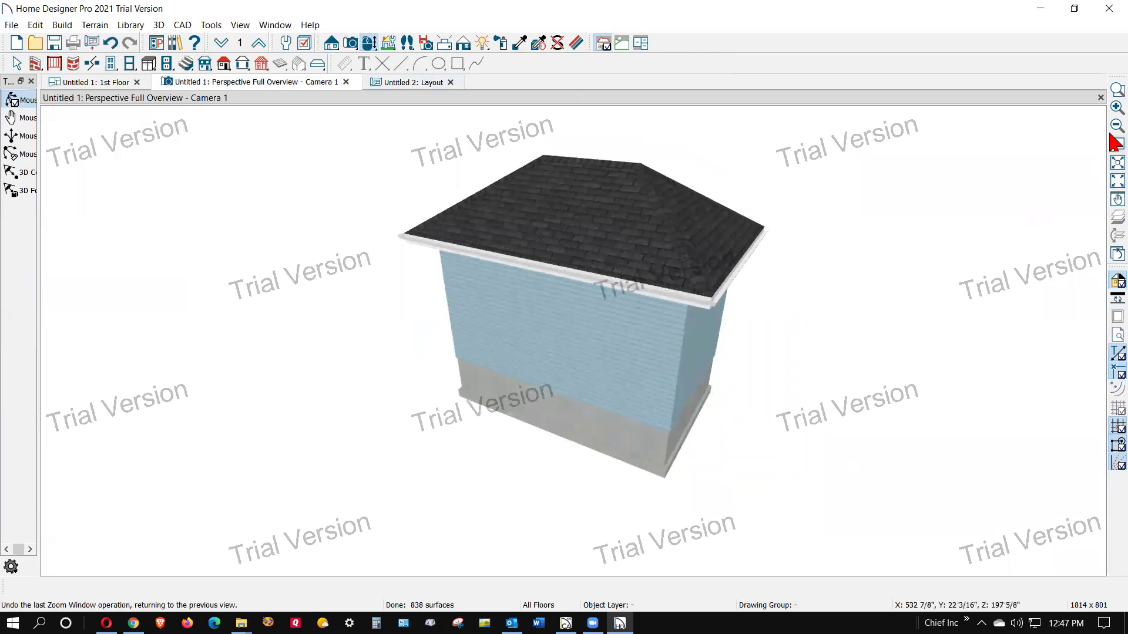
left_click(1111, 89)
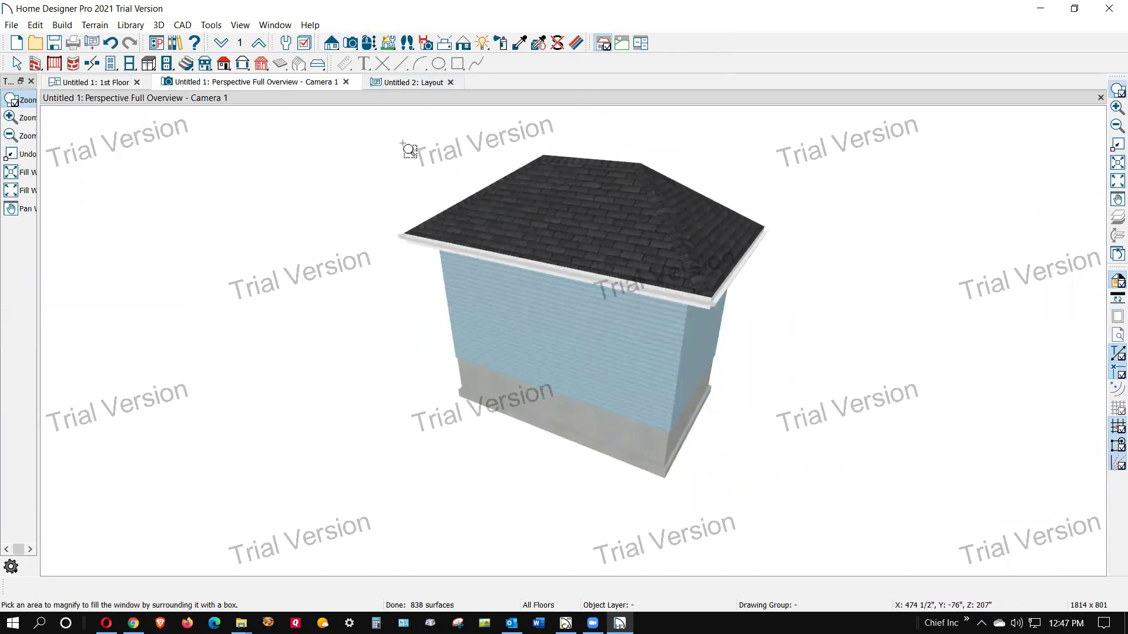
left_click_drag(389, 124, 775, 511)
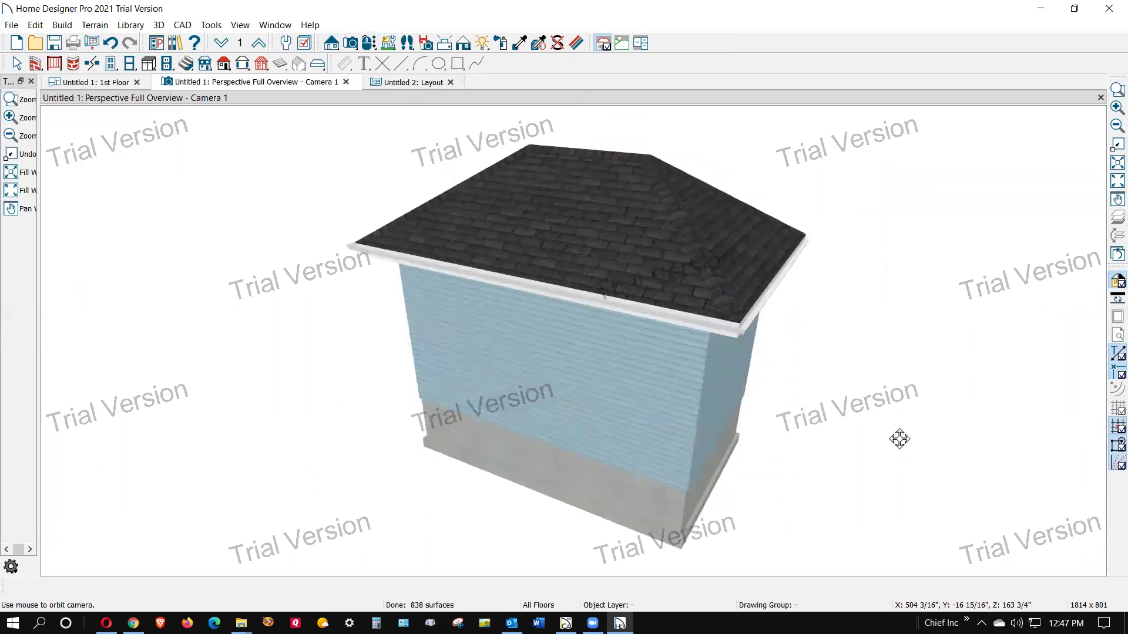
left_click(12, 24)
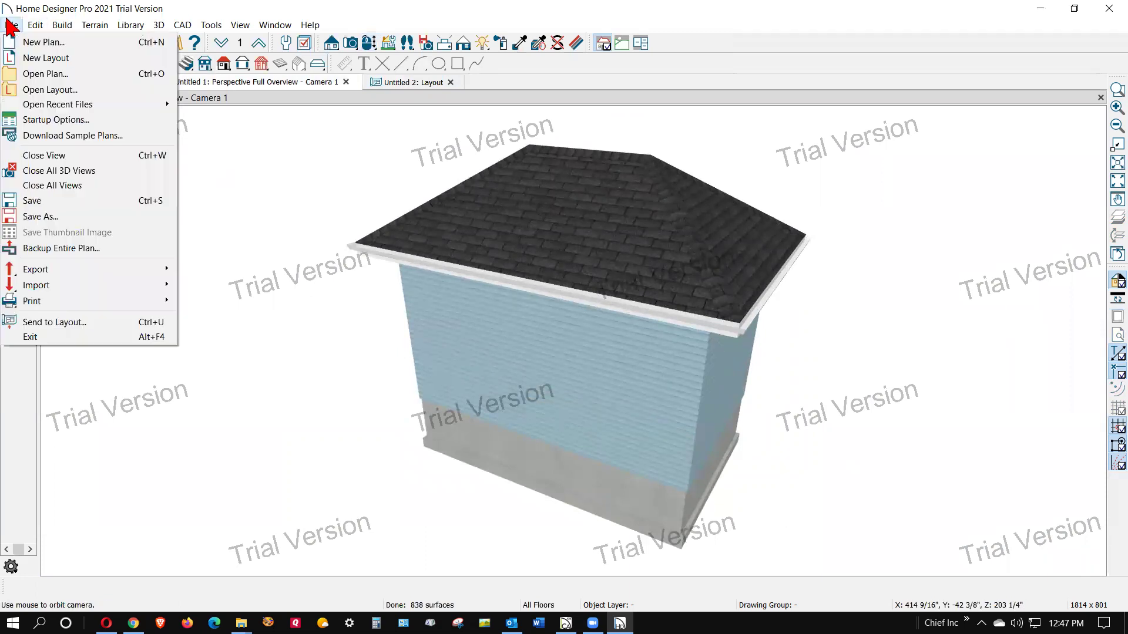
left_click(89, 322)
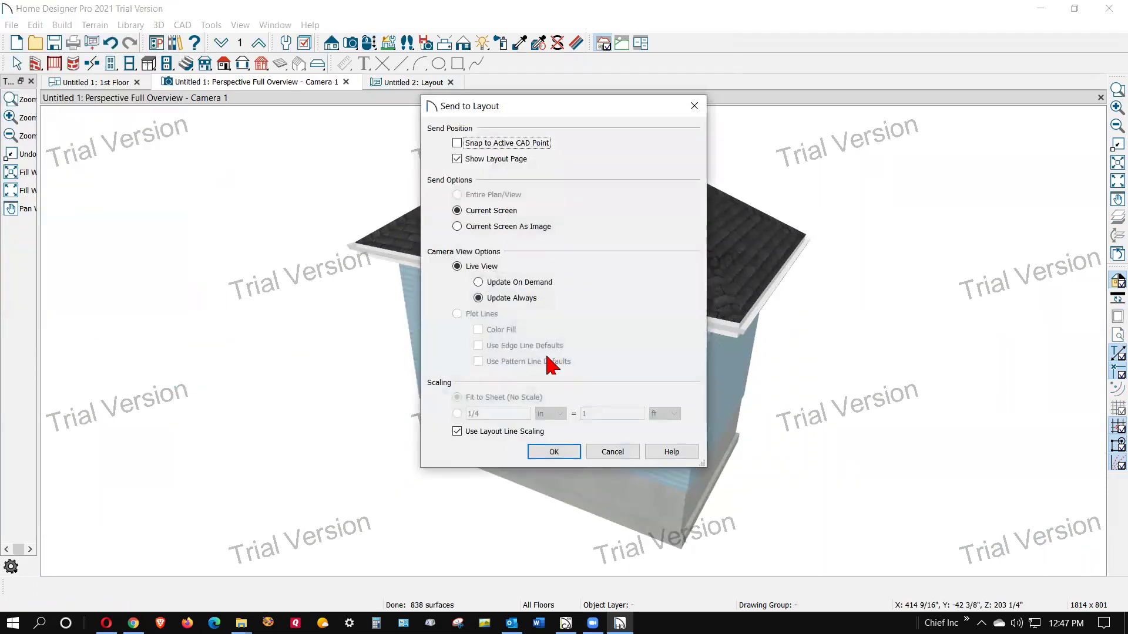
left_click(458, 228)
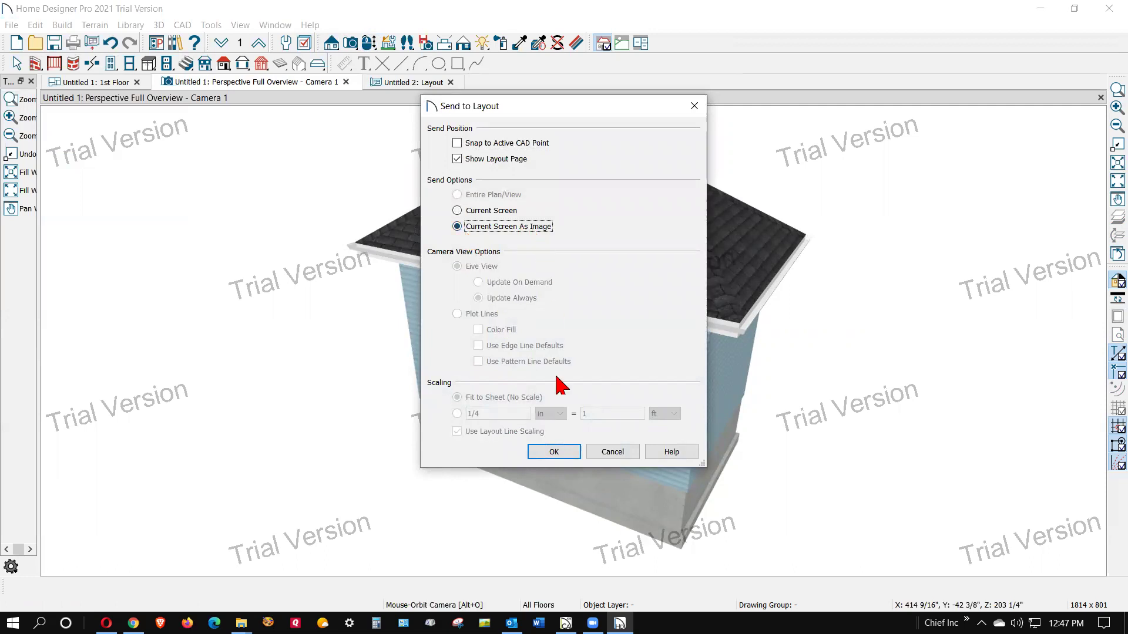
left_click(554, 452)
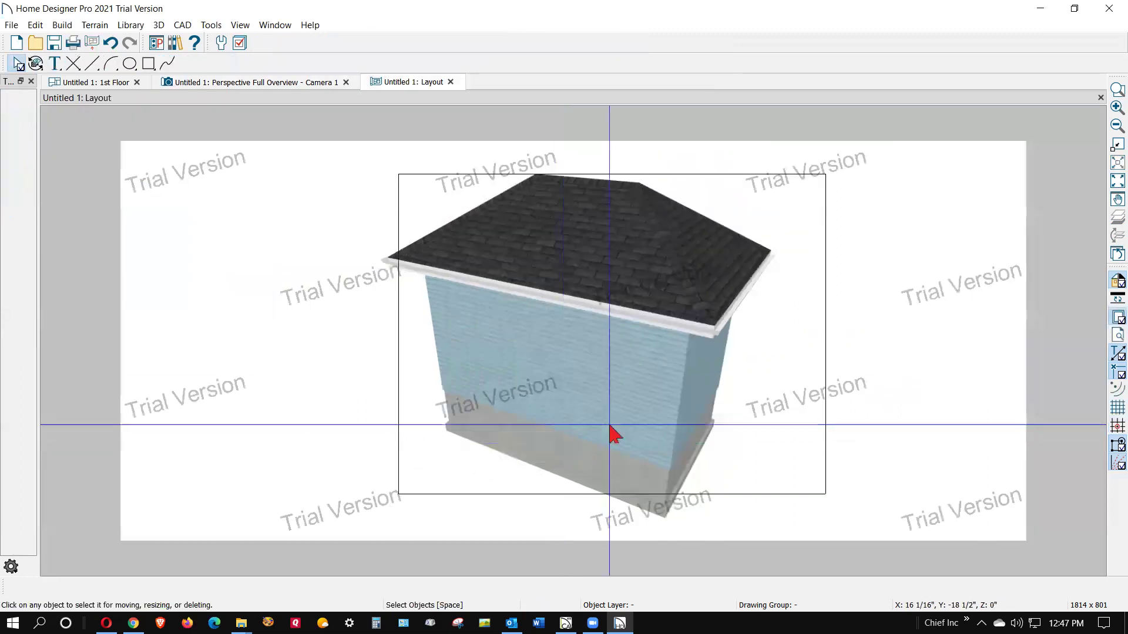
Step: Select the building picture placed on the layout sheet to check its width
scroll(612, 430, "down", 2)
scroll(584, 379, "down", 1)
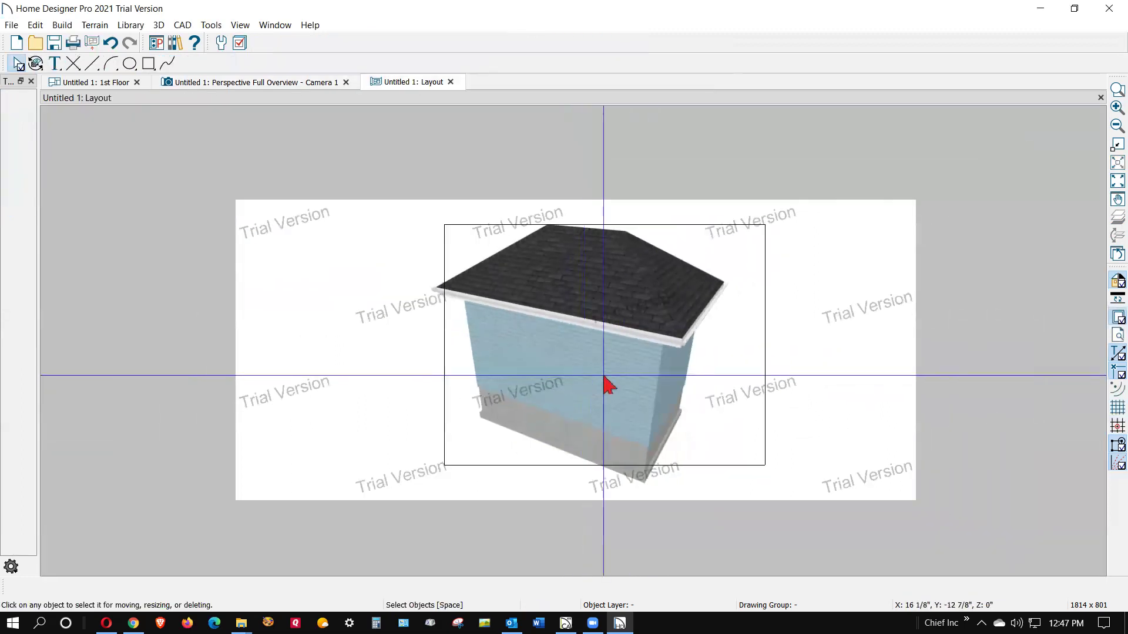
left_click(847, 347)
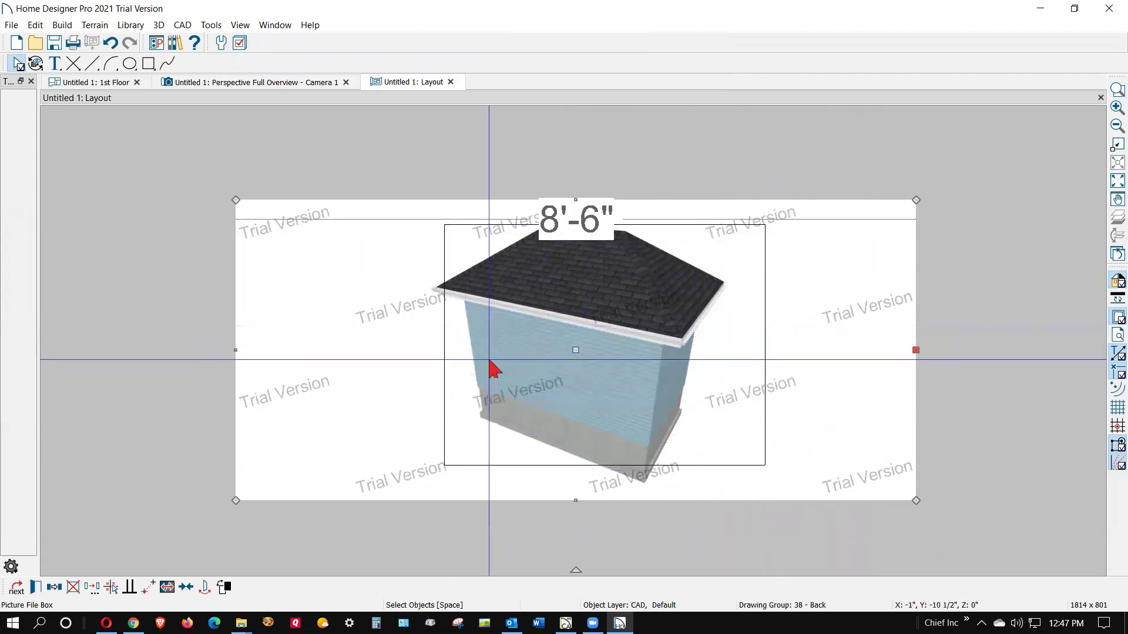
Step: Crop the blank areas on both sides of the building picture to roughly the sheet's width and move it over the sheet
scroll(489, 353, "down", 3)
scroll(492, 341, "up", 3)
left_click(839, 368)
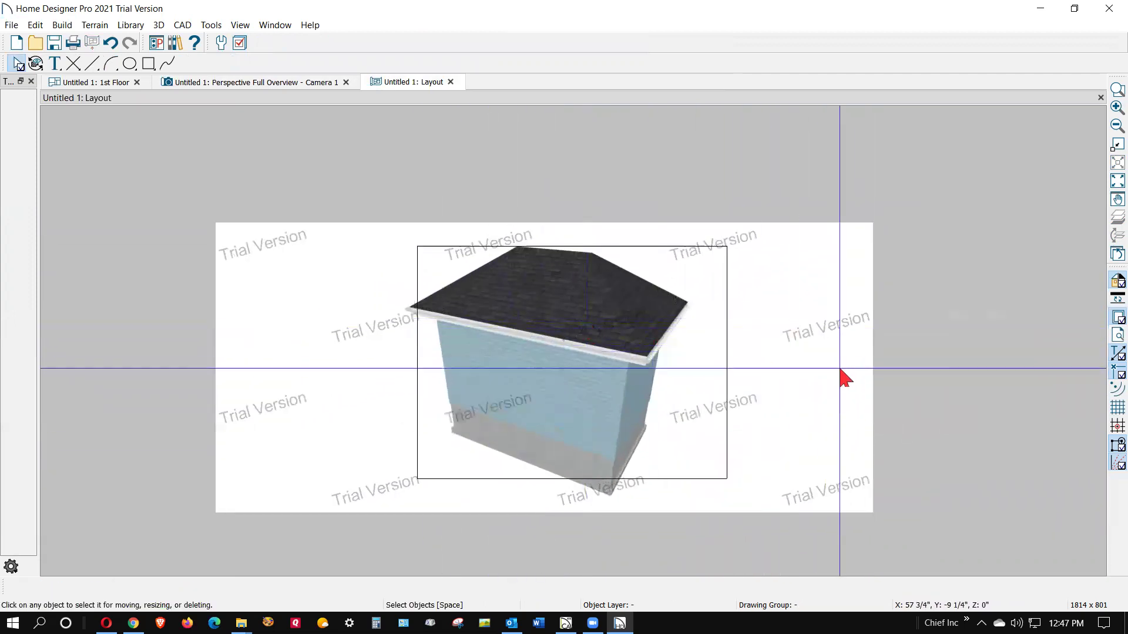
left_click(871, 377)
left_click_drag(871, 374, 720, 373)
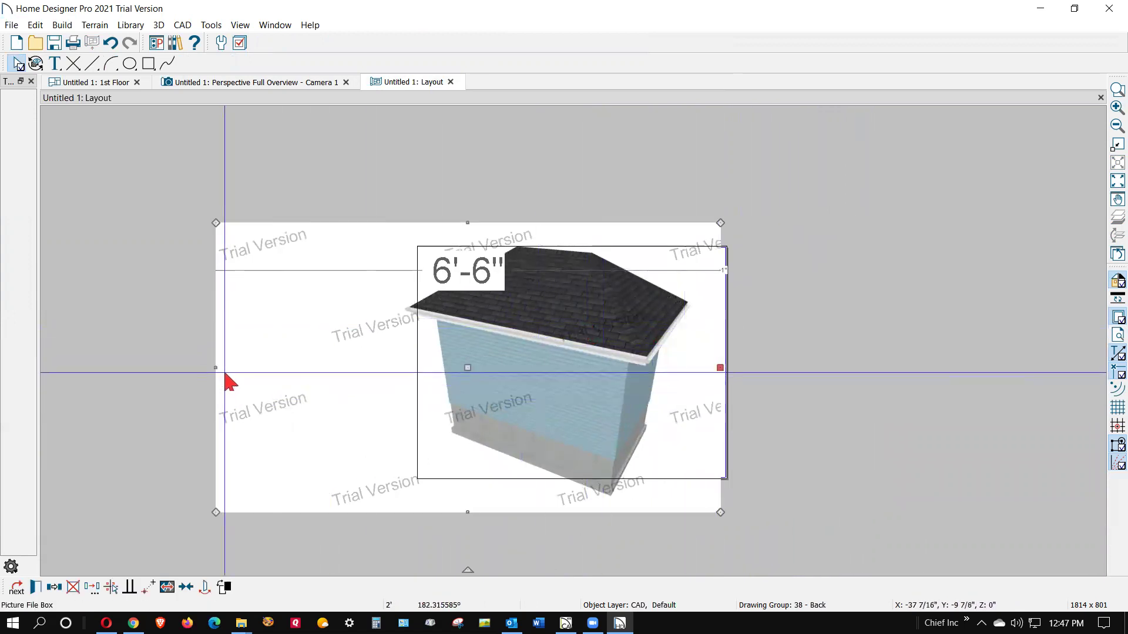
left_click_drag(216, 369, 394, 395)
left_click_drag(556, 370, 585, 368)
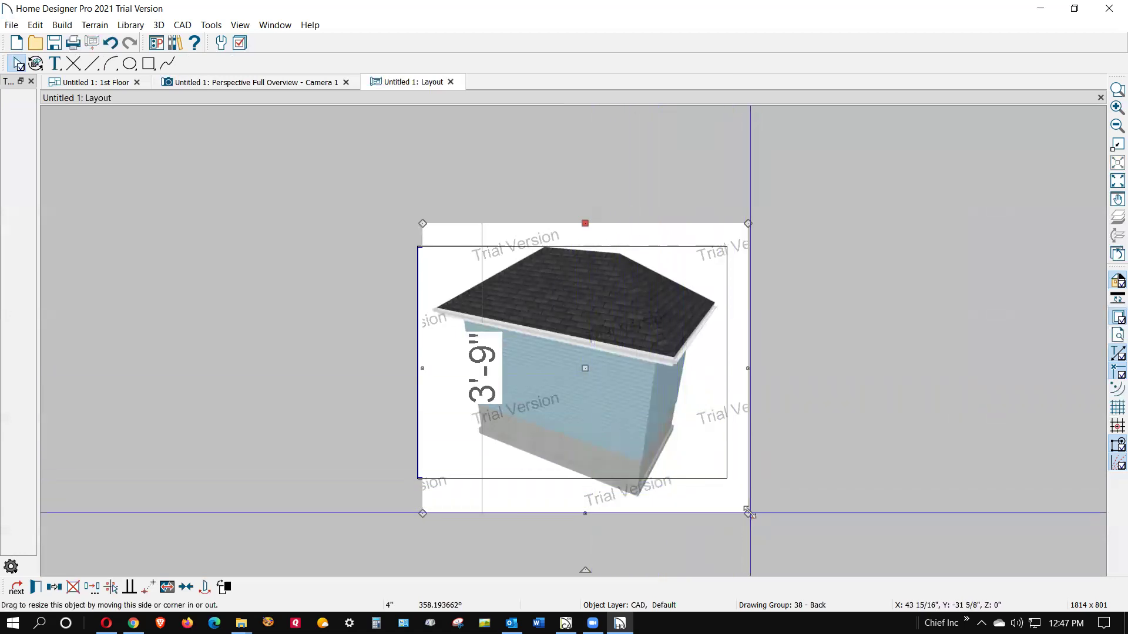
Step: Scale the cropped building picture down to about 3' high to fit the sheet and centre it between the sheet edges
left_click_drag(748, 513, 723, 490)
left_click_drag(590, 491, 591, 414)
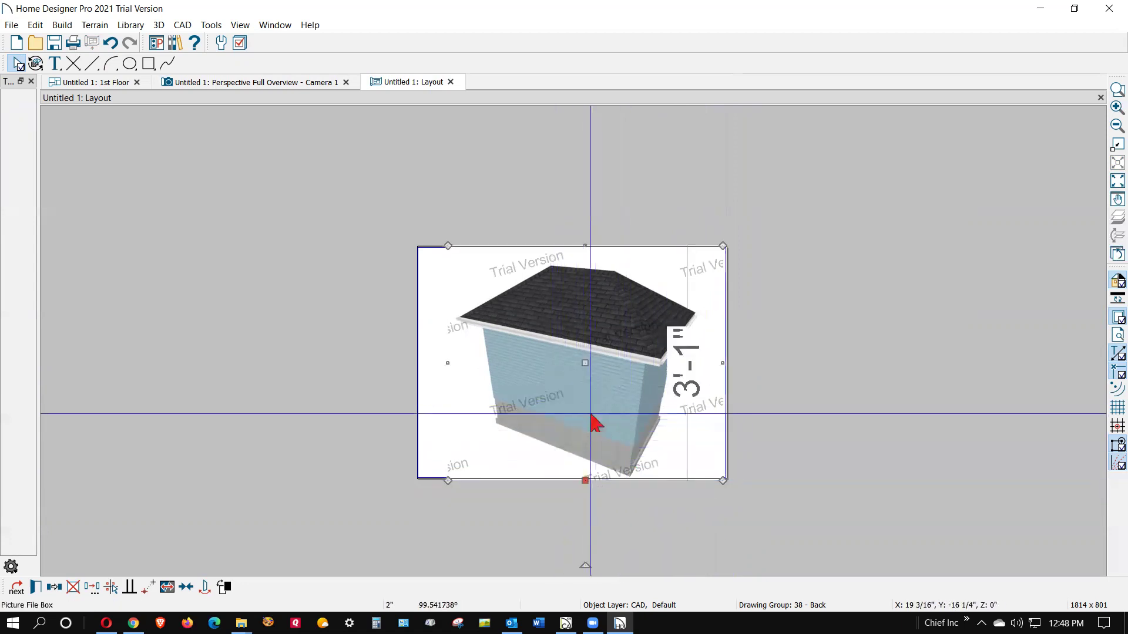
mouse_move(585, 363)
left_mouse_down()
mouse_move(564, 351)
mouse_move(574, 362)
left_mouse_up()
key("alt+space")
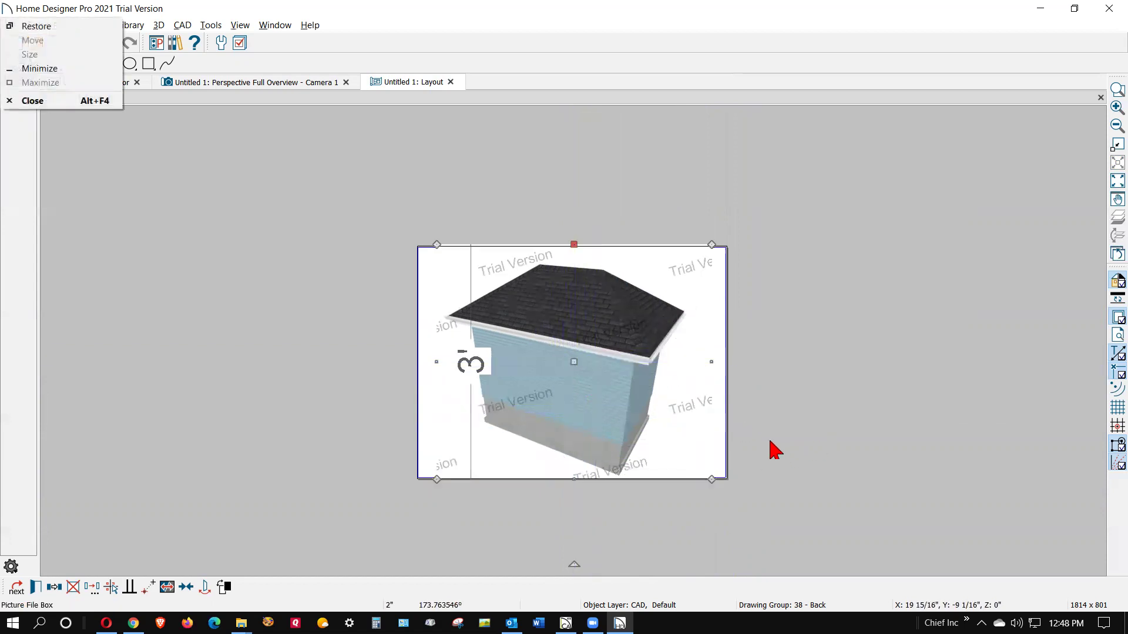
left_click(776, 406)
Step: Examine the sharpness of the siding, trim and roof shingles in the placed picture, both close up and at whole-sheet view
scroll(630, 368, "up", 3)
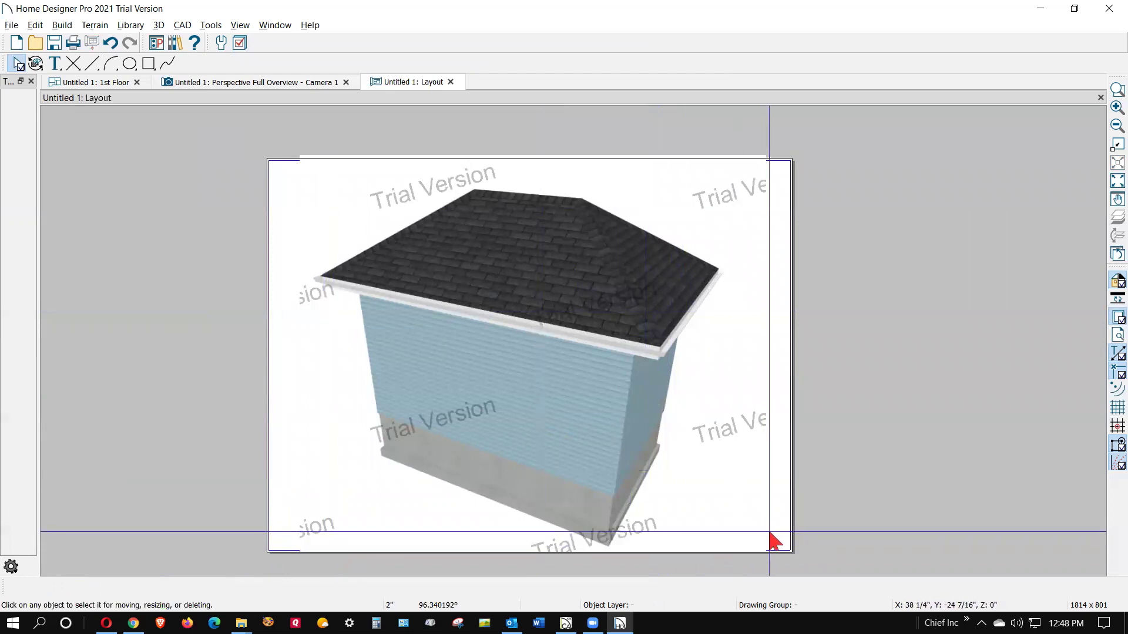
scroll(574, 389, "up", 2)
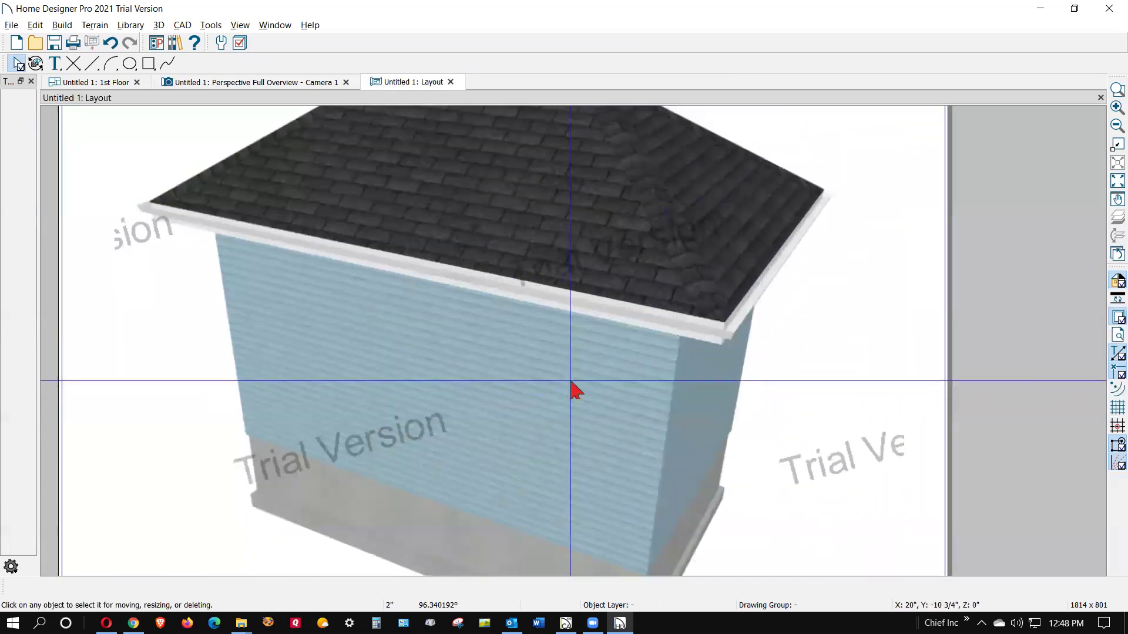
scroll(572, 383, "up", 6)
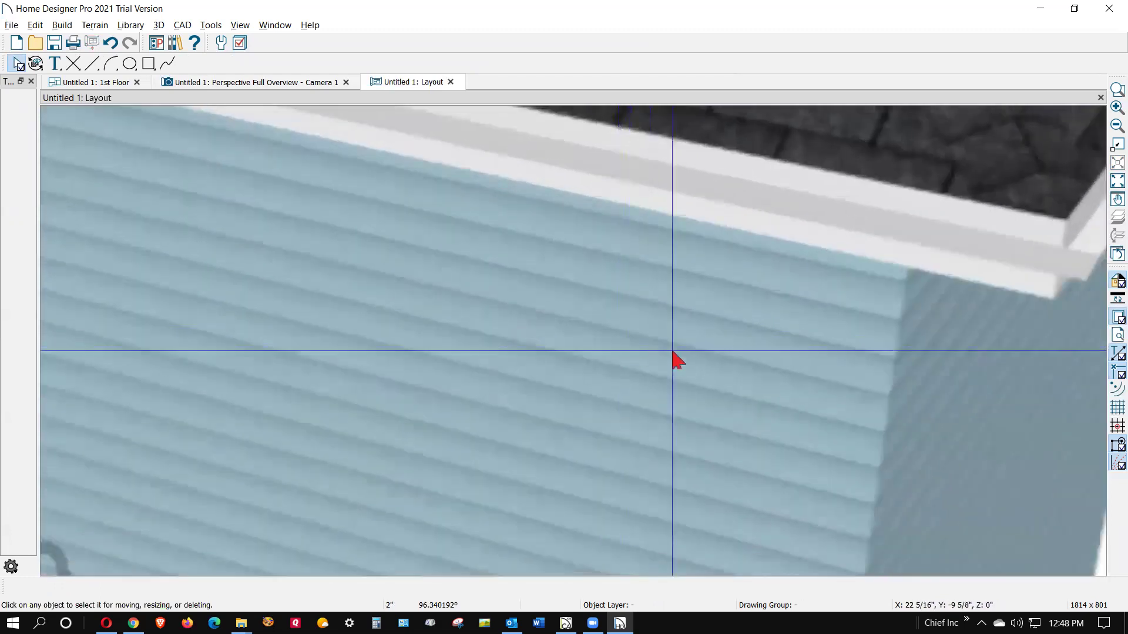
scroll(675, 355, "down", 1)
scroll(623, 278, "down", 1)
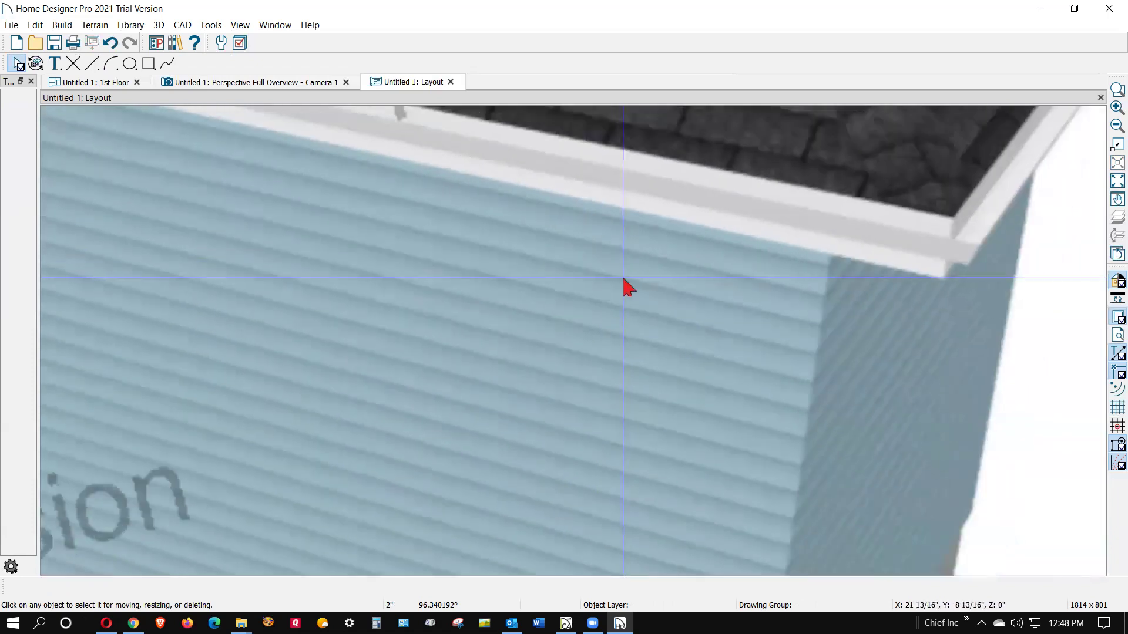
scroll(623, 278, "down", 5)
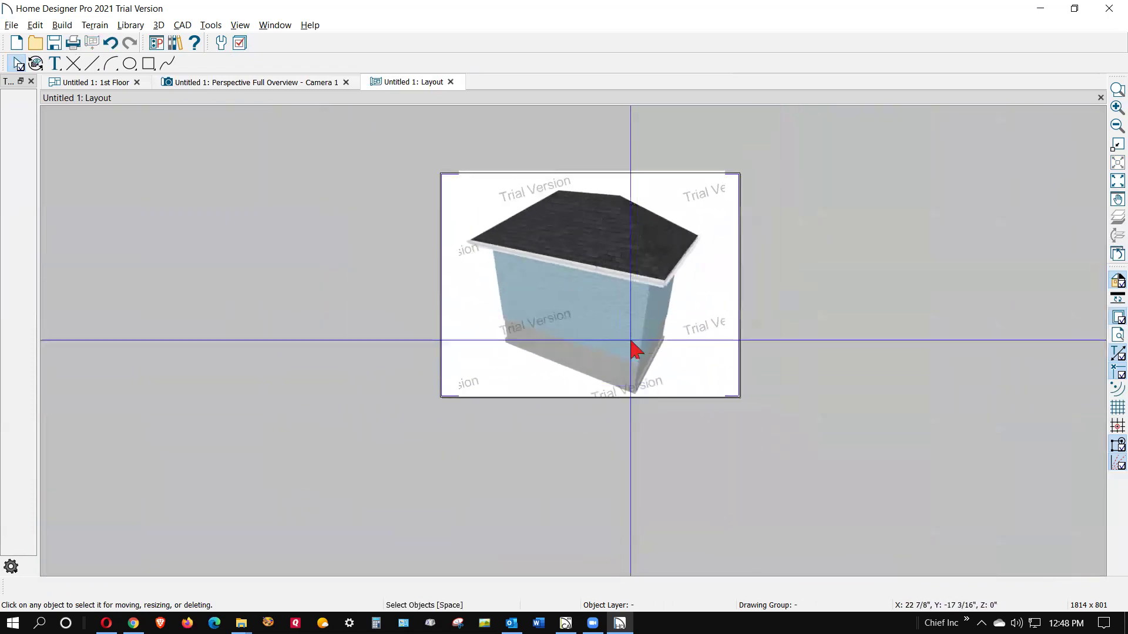
scroll(698, 167, "up", 2)
scroll(698, 171, "up", 1)
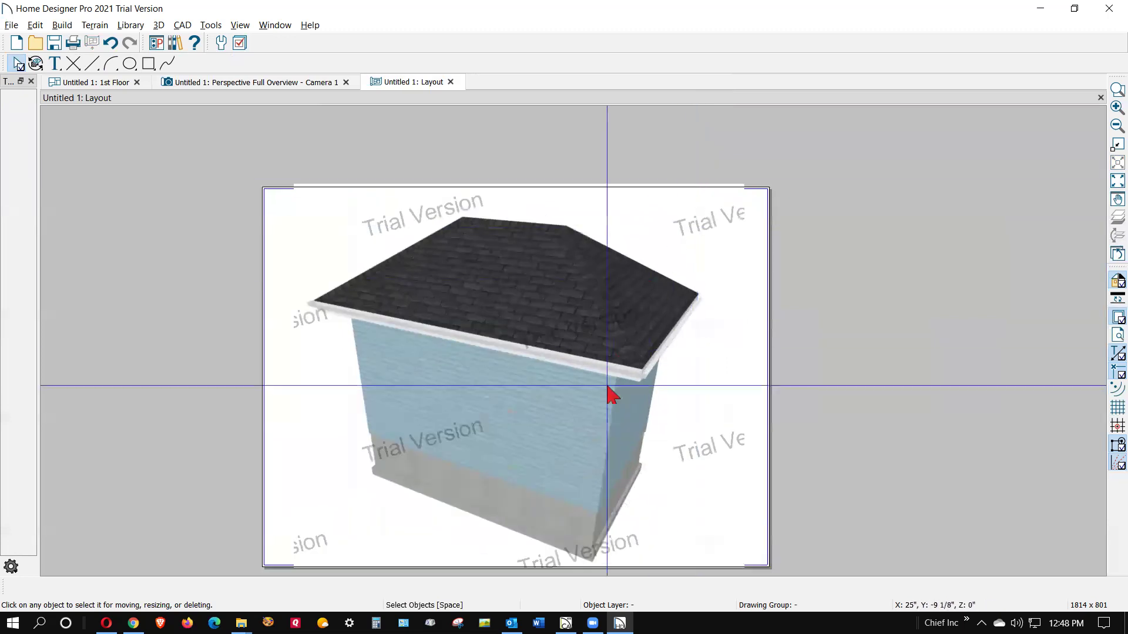